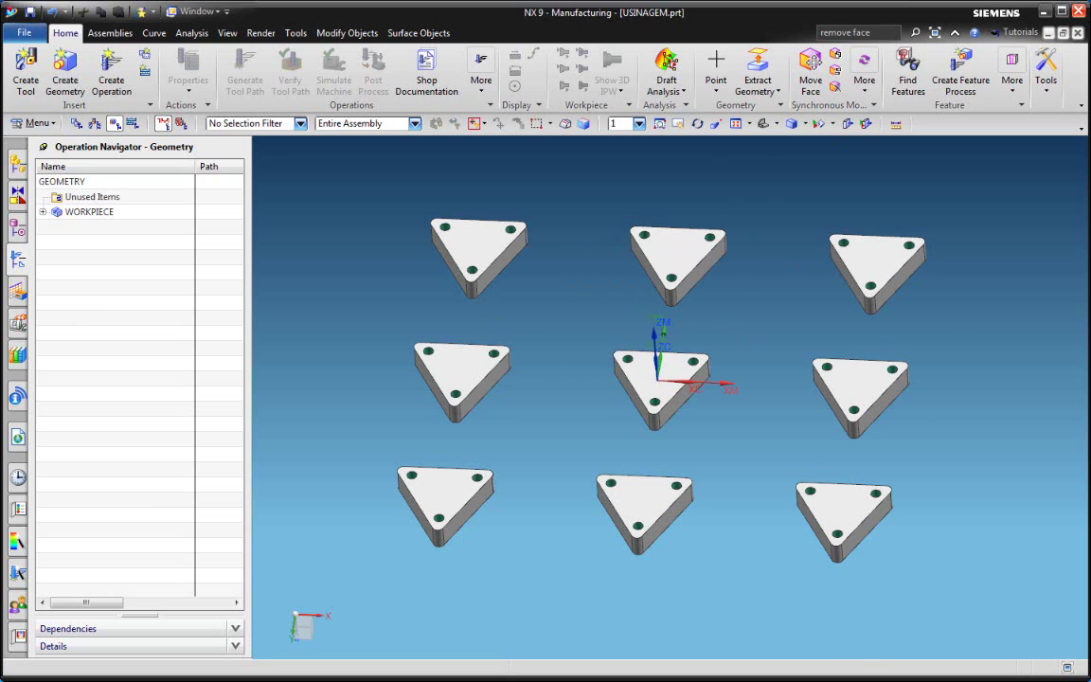
- Switch to Outlook, read the customer's message and view 1º setup.PNG, 2º setup.PNG and Resultado 1º usinagem.PNG, and return to NX
key("alt+Tab")
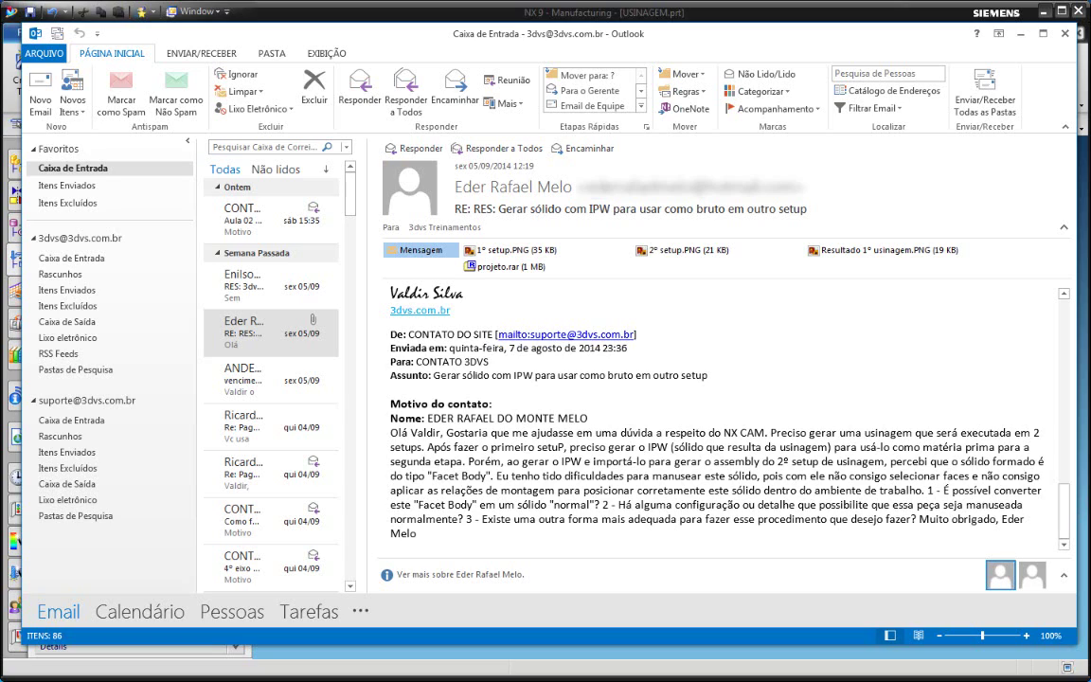
left_click_drag(1068, 520, 1043, 301)
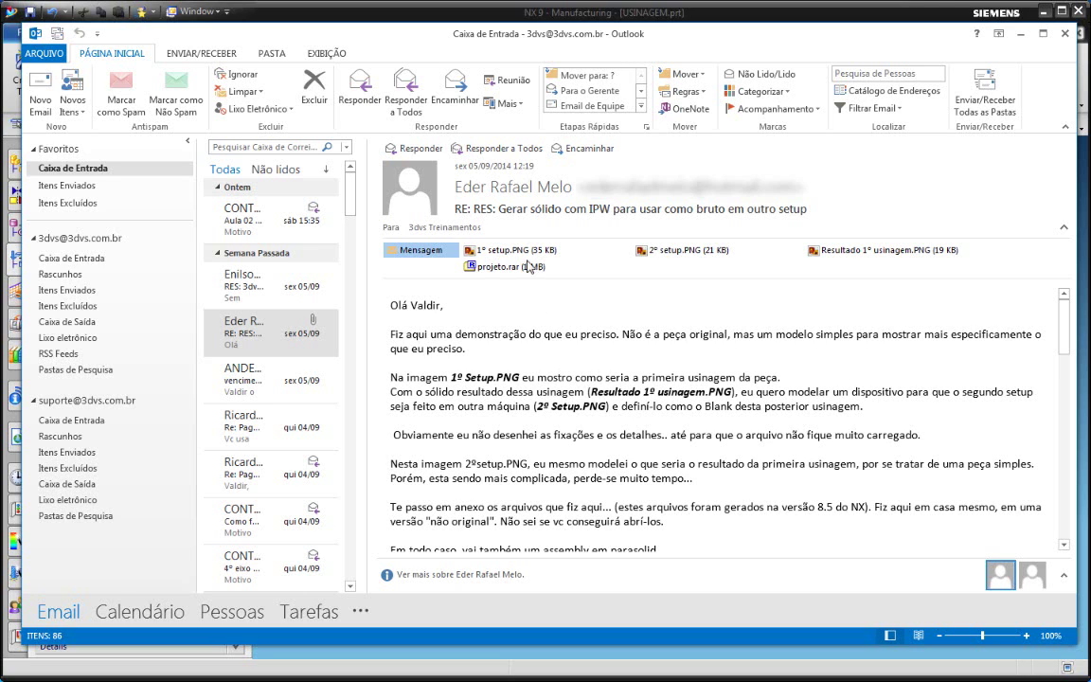
left_click(488, 249)
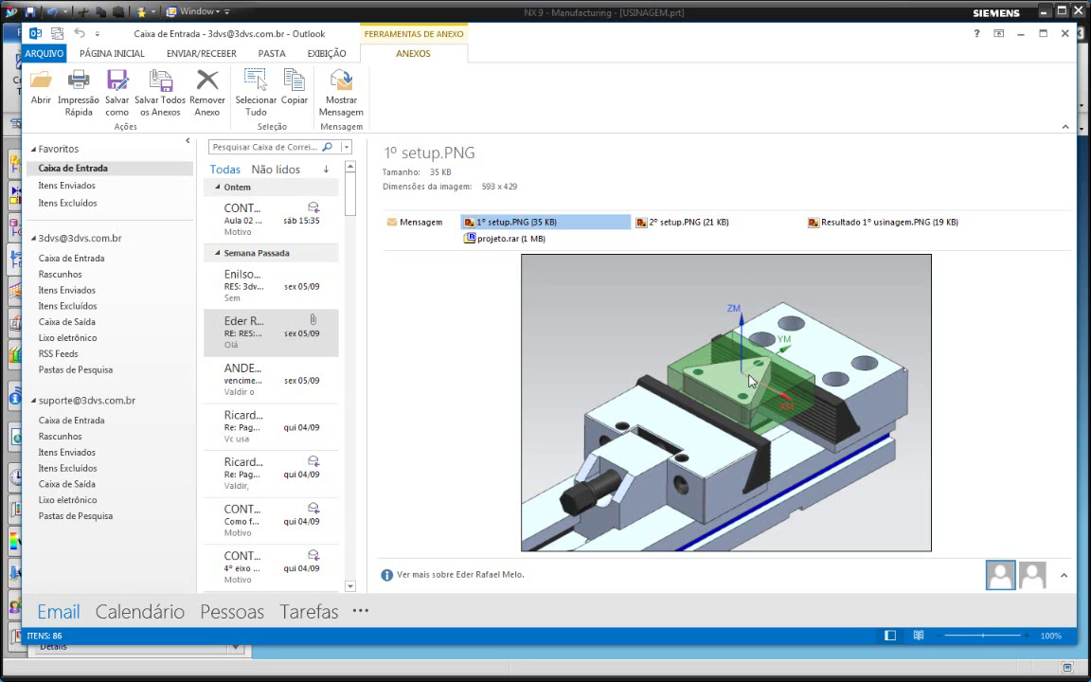
left_click(690, 223)
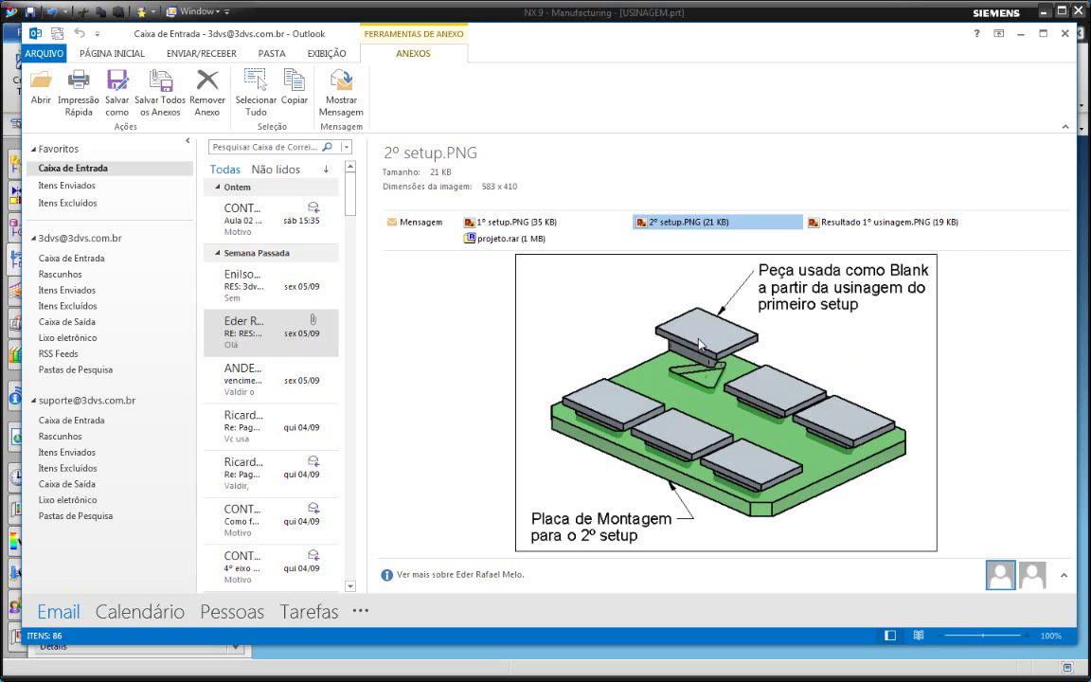
left_click(860, 223)
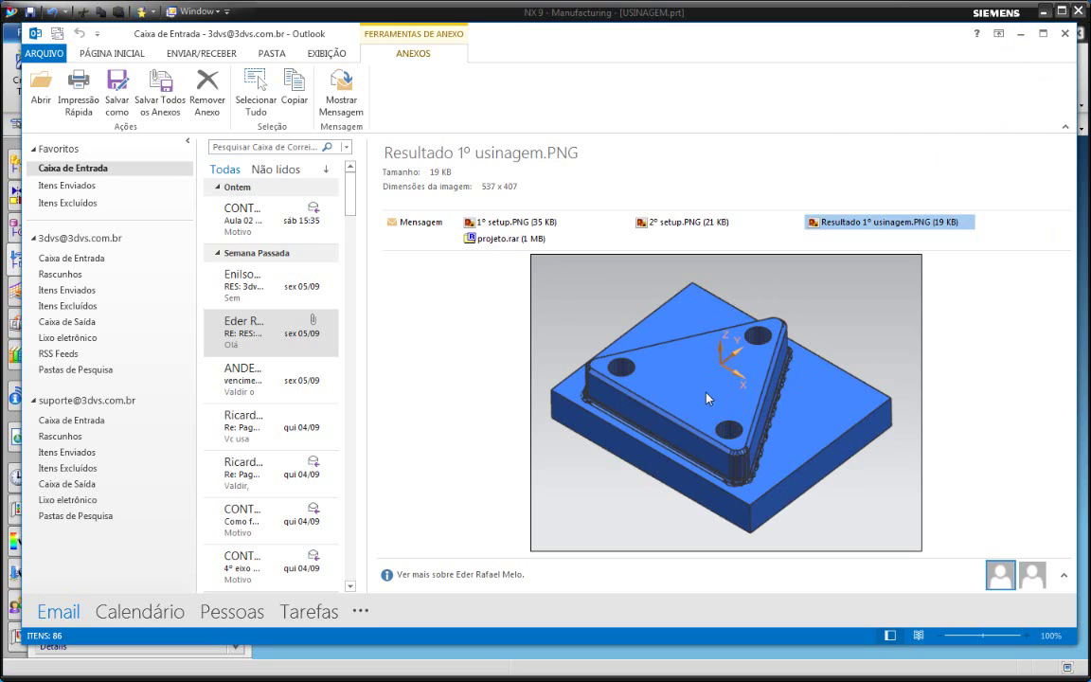
left_click(511, 221)
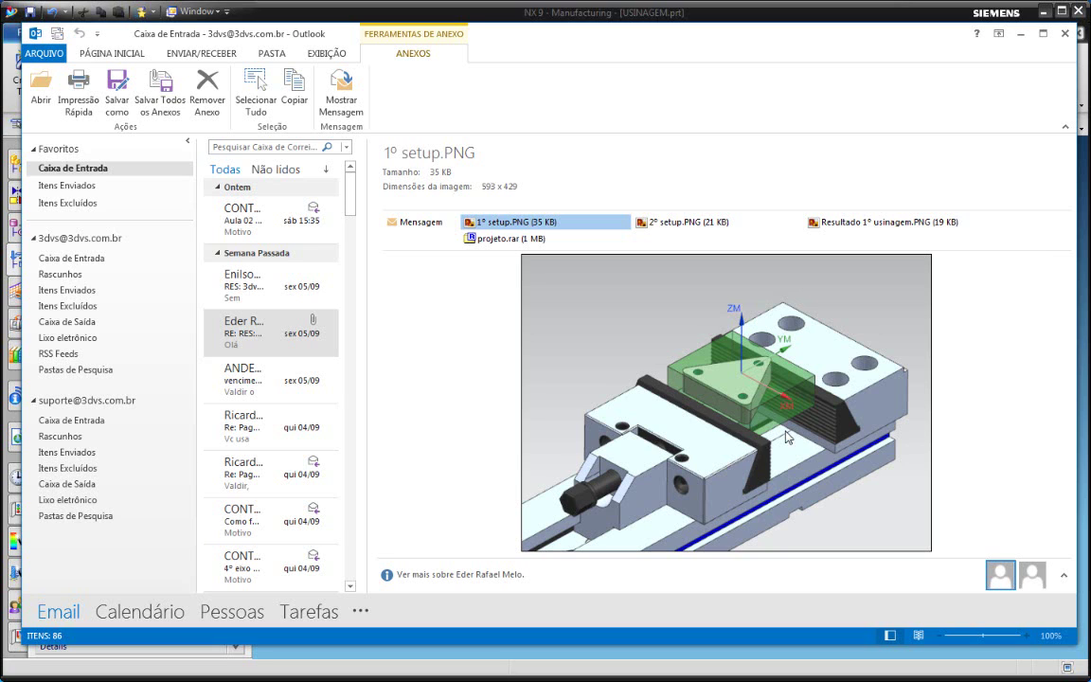
left_click(1021, 33)
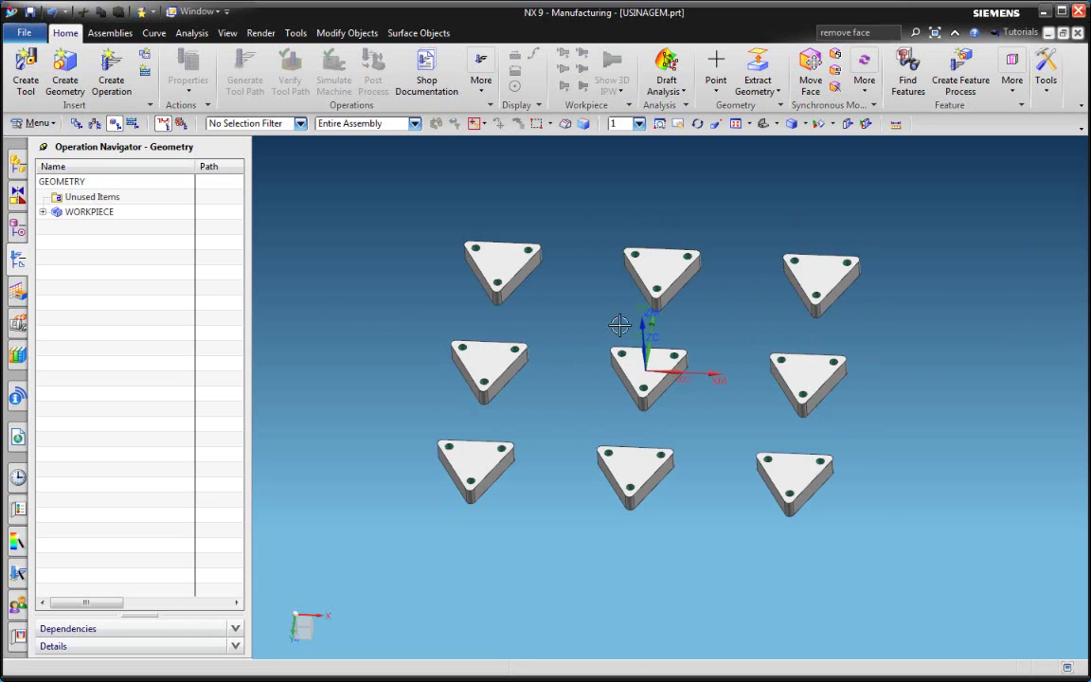
- Make layers 10 and 22 visible to show the base plate and the blanks around the triangular parts
mouse_move(770, 365)
middle_mouse_down()
mouse_move(770, 324)
mouse_move(776, 342)
middle_mouse_up()
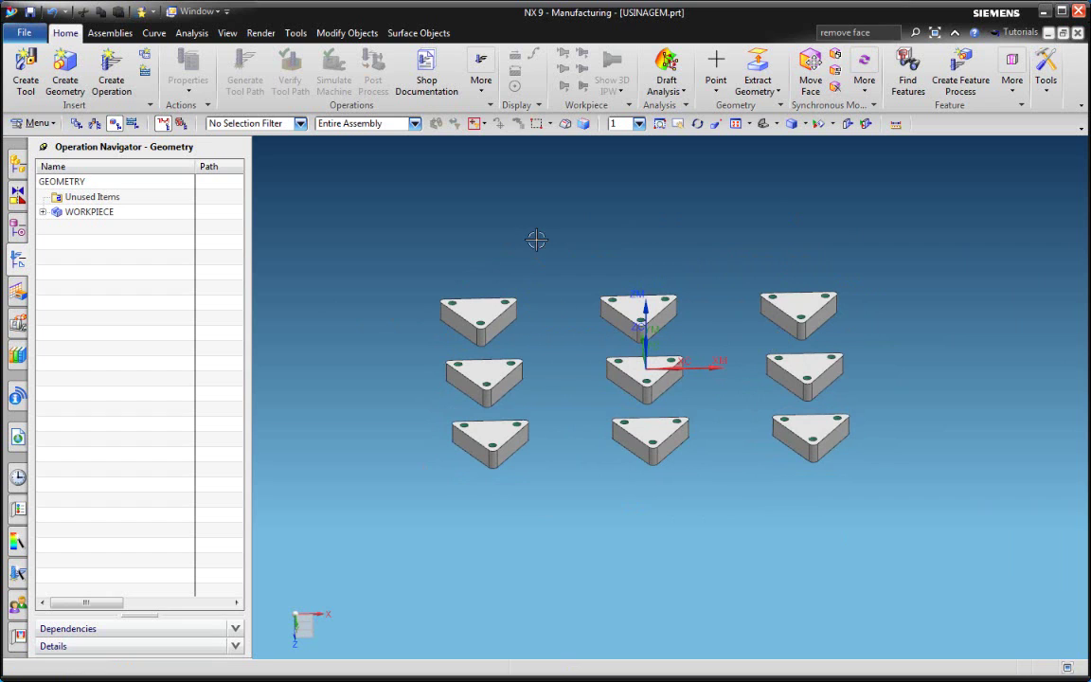
key("ctrl+l")
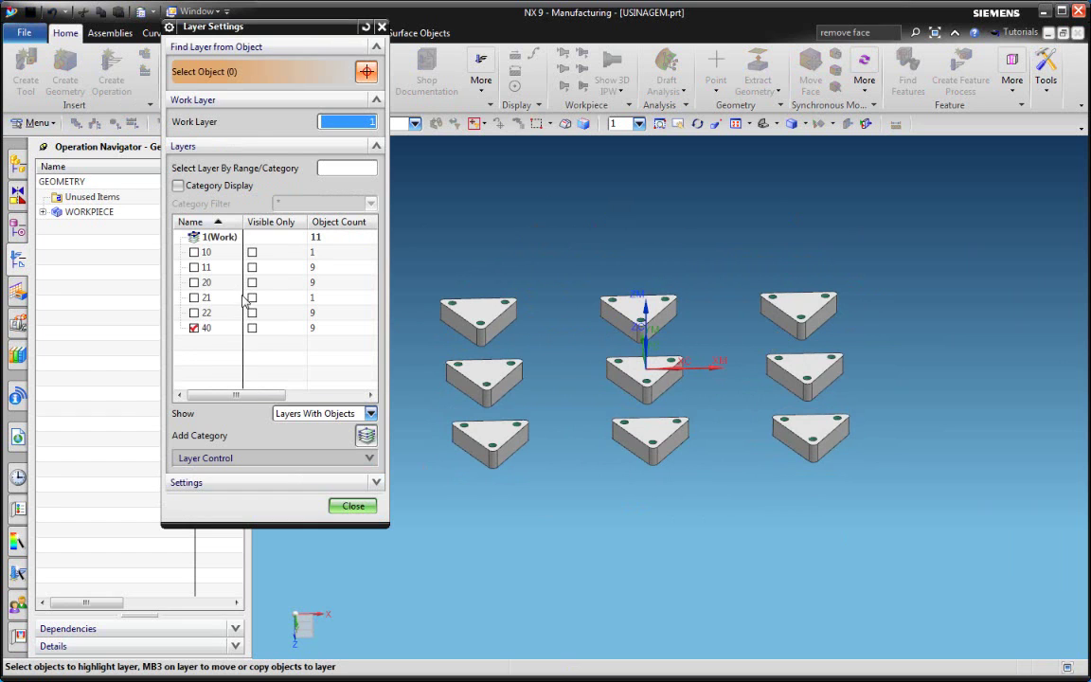
left_click(194, 252)
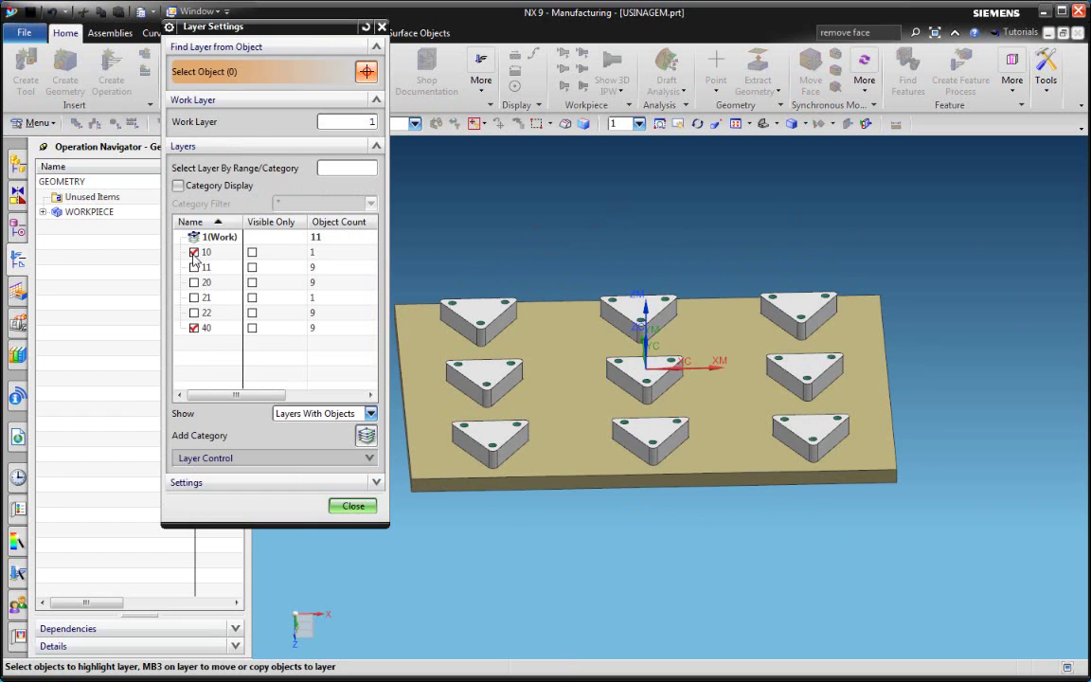
key("Escape")
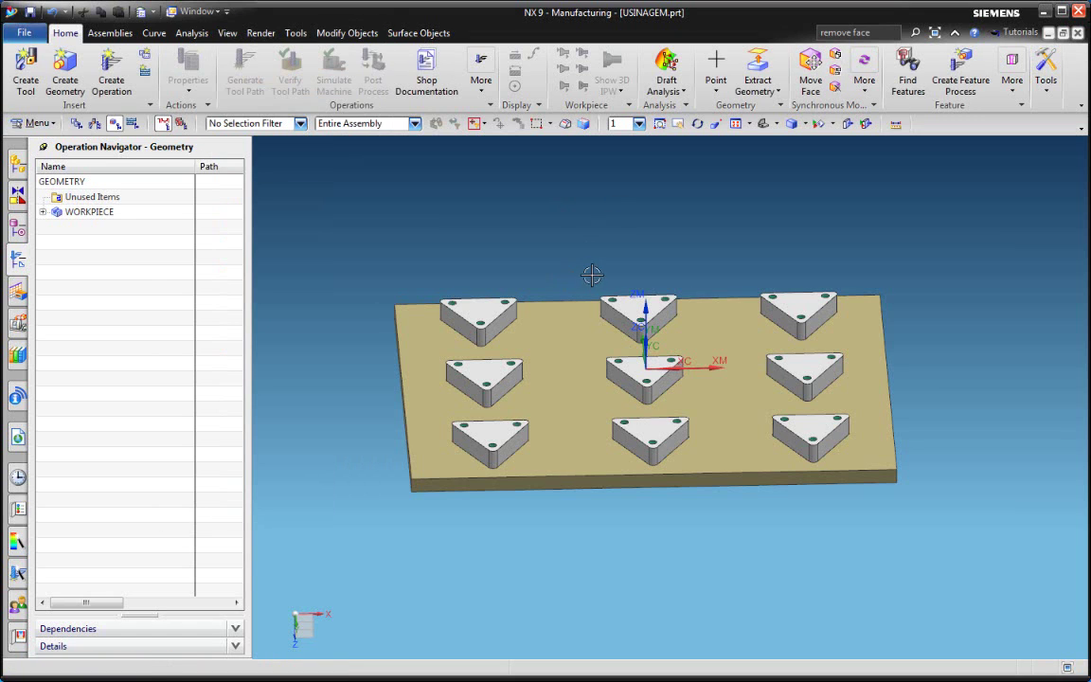
mouse_move(591, 274)
middle_mouse_down()
mouse_move(592, 248)
mouse_move(589, 273)
middle_mouse_up()
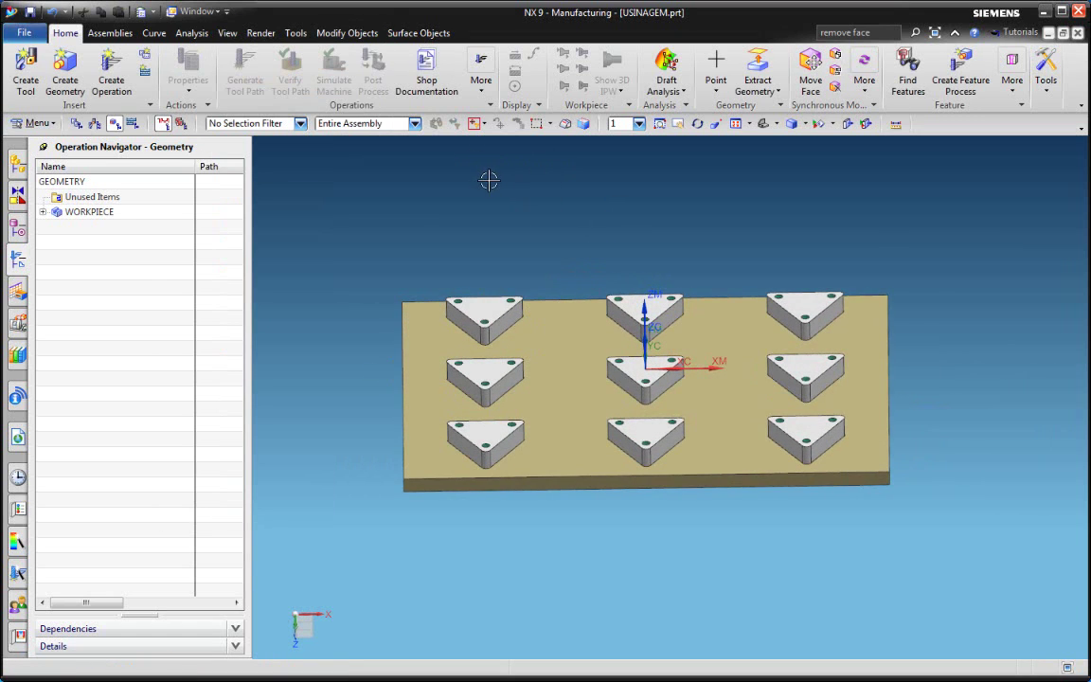
key("ctrl+l")
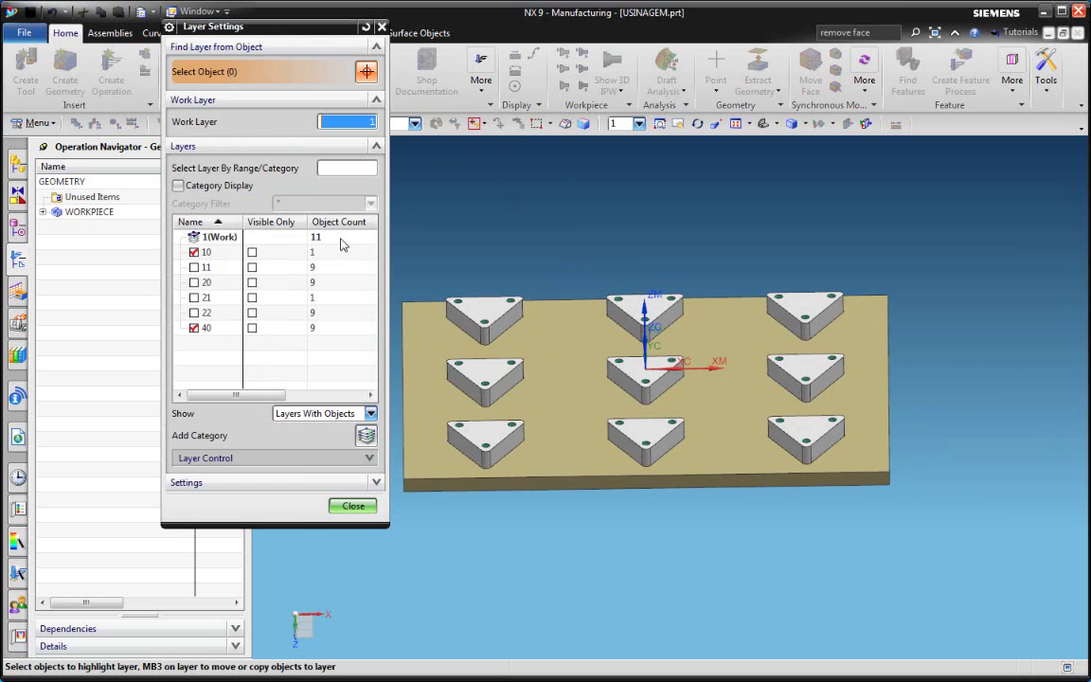
left_click(195, 313)
left_click(342, 501)
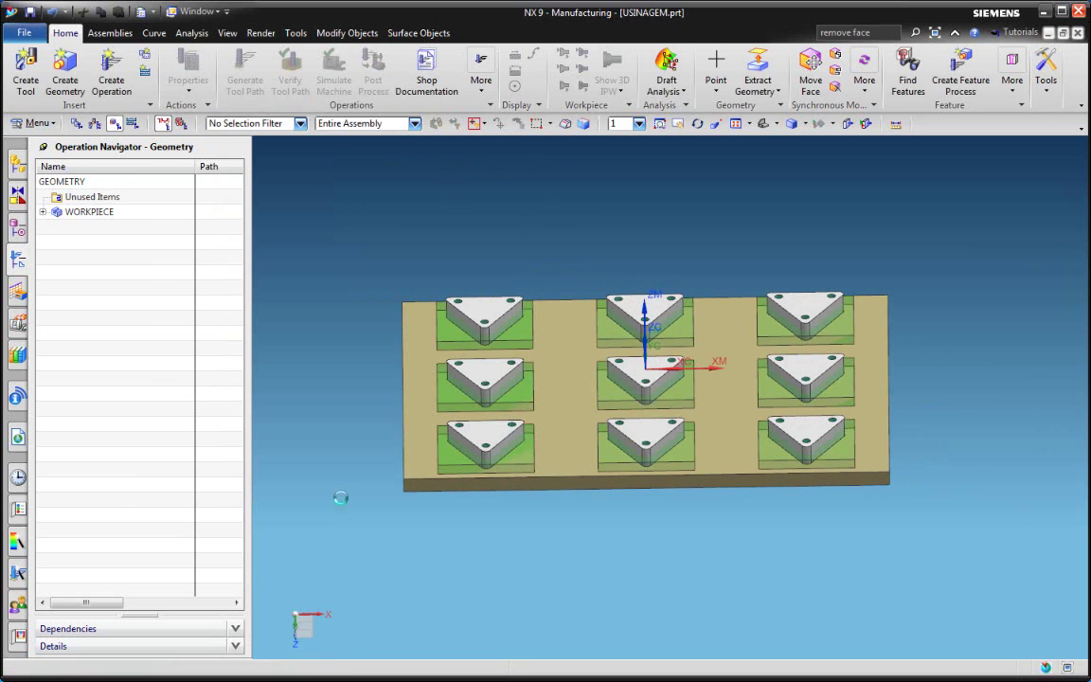
- Examine the plate with its nine triangular parts and blanks from above, at an angle and from the underside
middle_click_drag(341, 497, 363, 350)
middle_click_drag(476, 391, 560, 243)
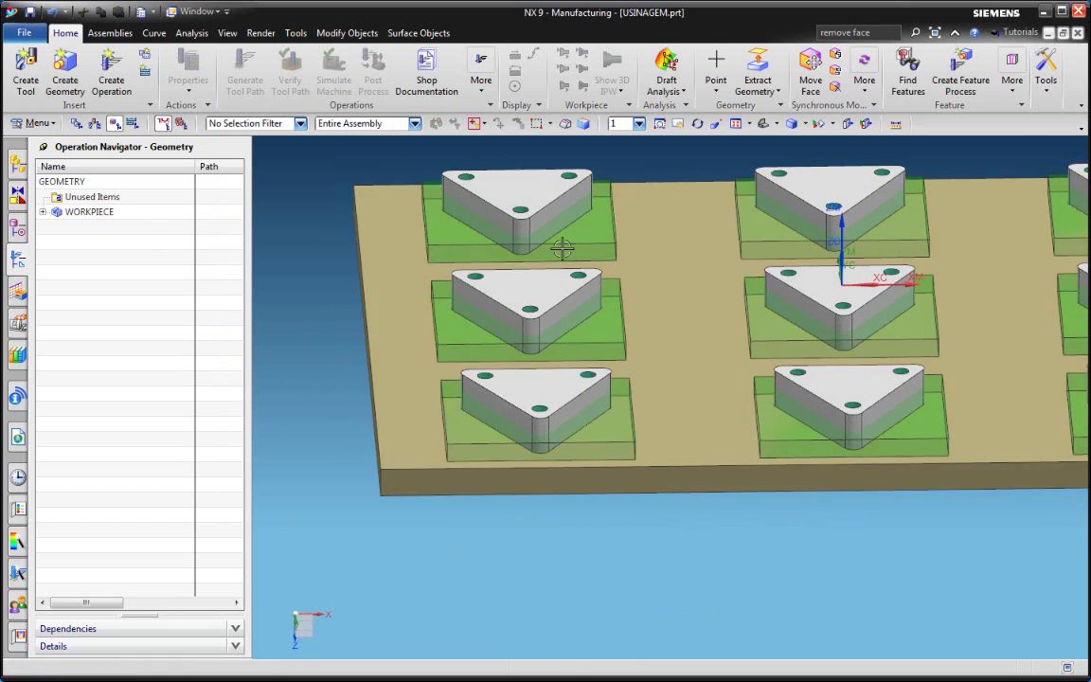
scroll(504, 287, "down", 3)
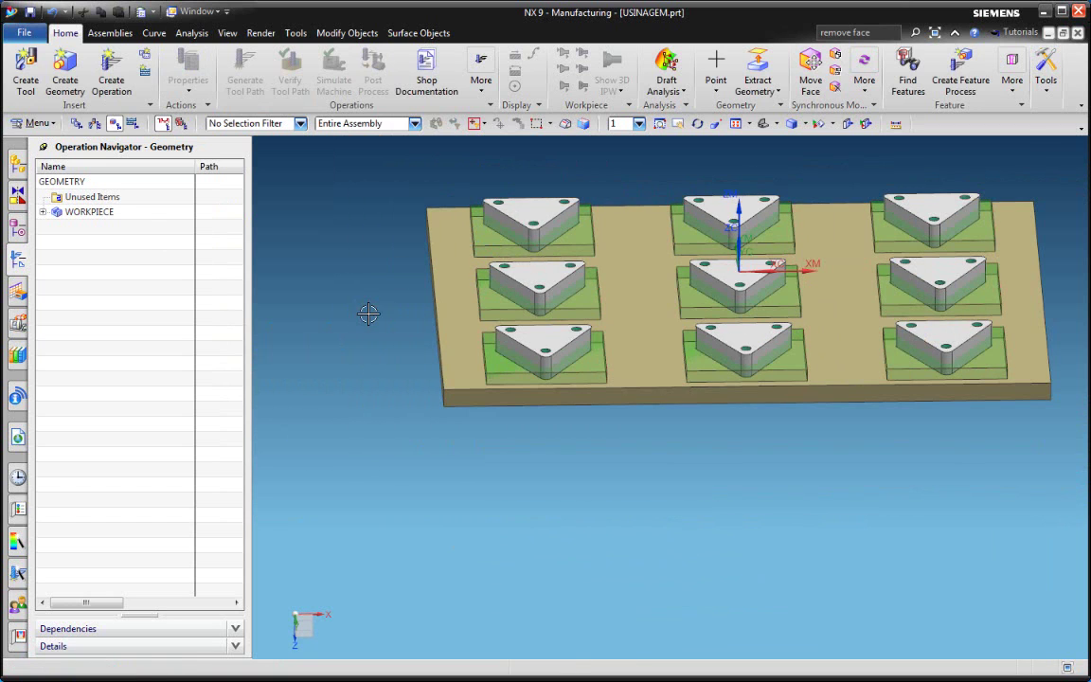
middle_click_drag(367, 311, 483, 329)
scroll(451, 227, "up", 2)
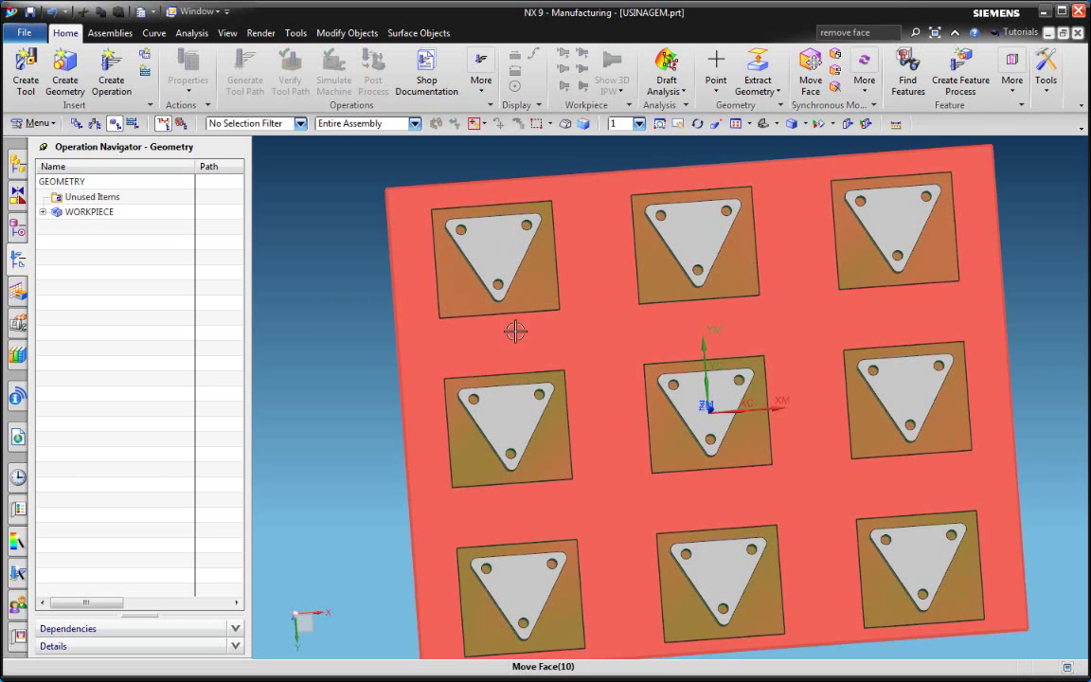
middle_click_drag(515, 329, 550, 243)
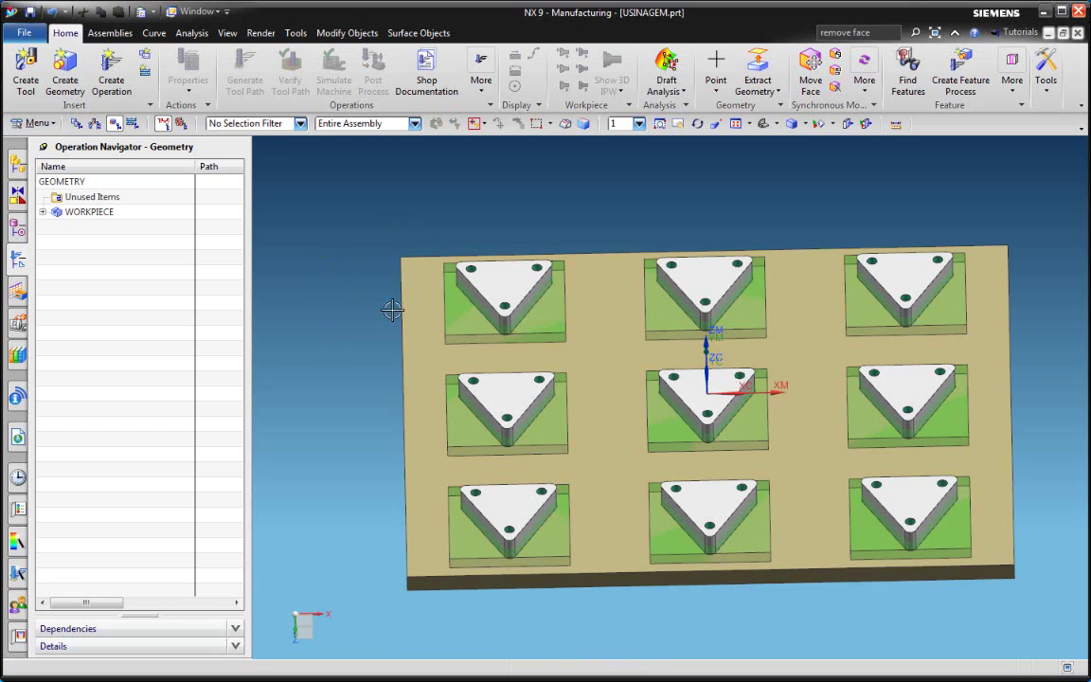
scroll(353, 280, "down", 2)
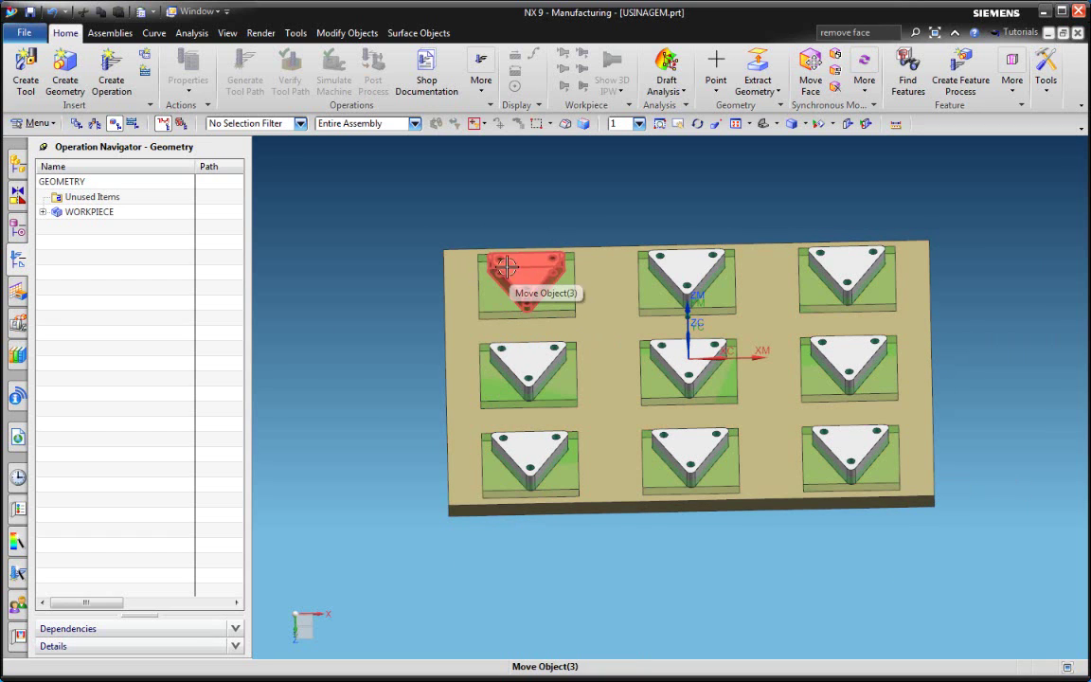
middle_click_drag(414, 414, 483, 230)
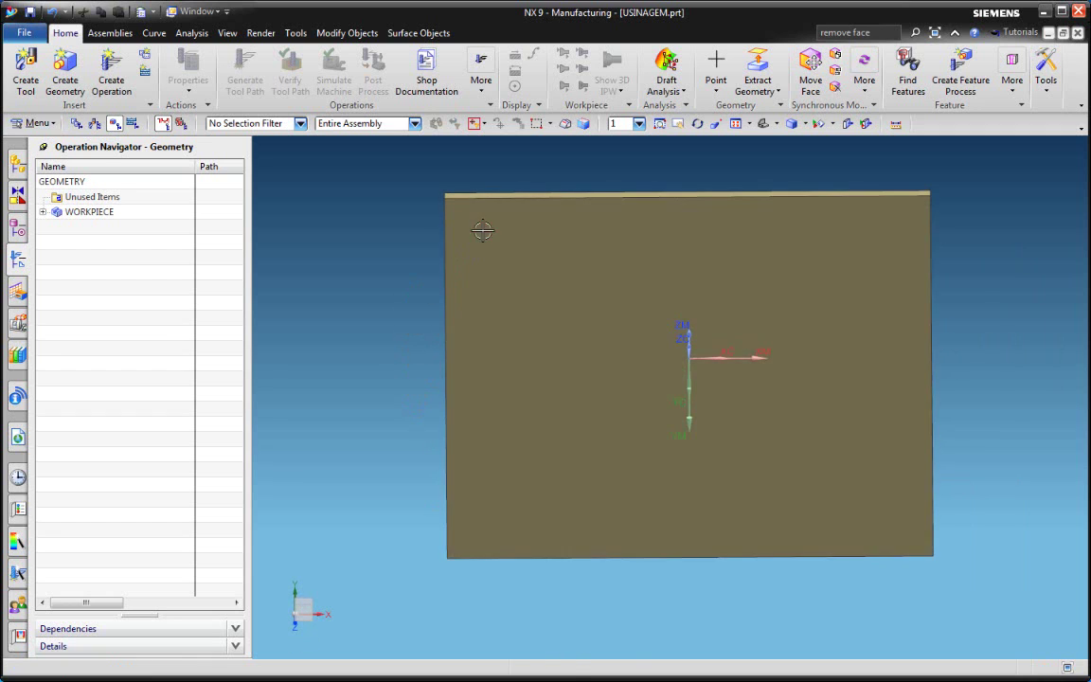
middle_click_drag(477, 287, 380, 385)
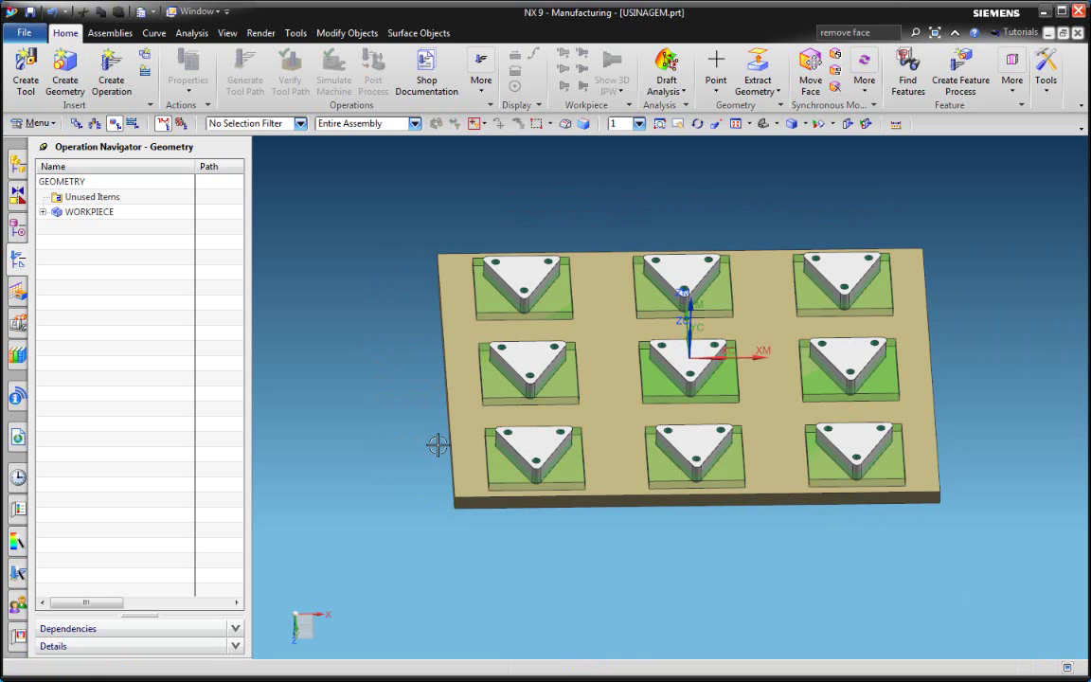
middle_click_drag(416, 448, 498, 292)
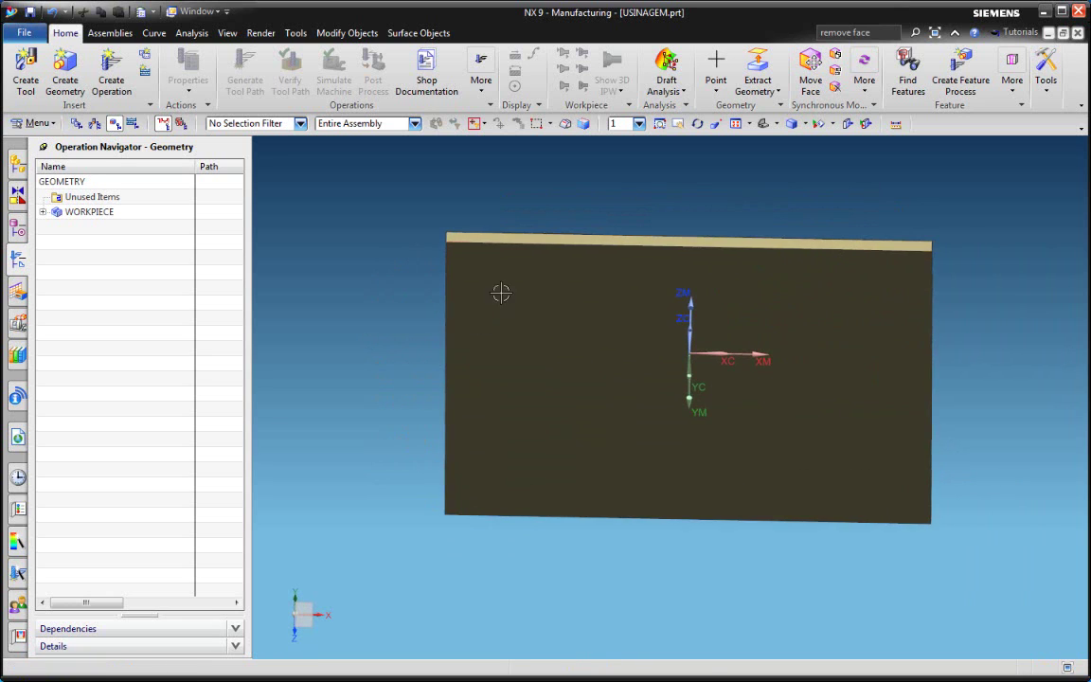
middle_click_drag(568, 328, 621, 421)
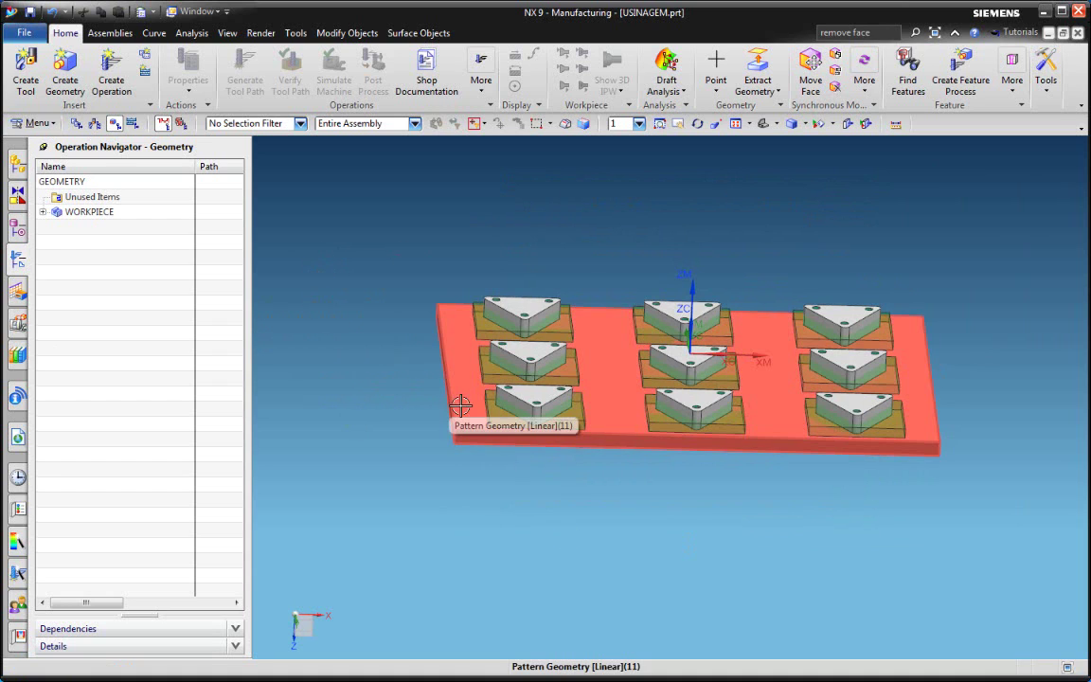
middle_click_drag(463, 397, 562, 377)
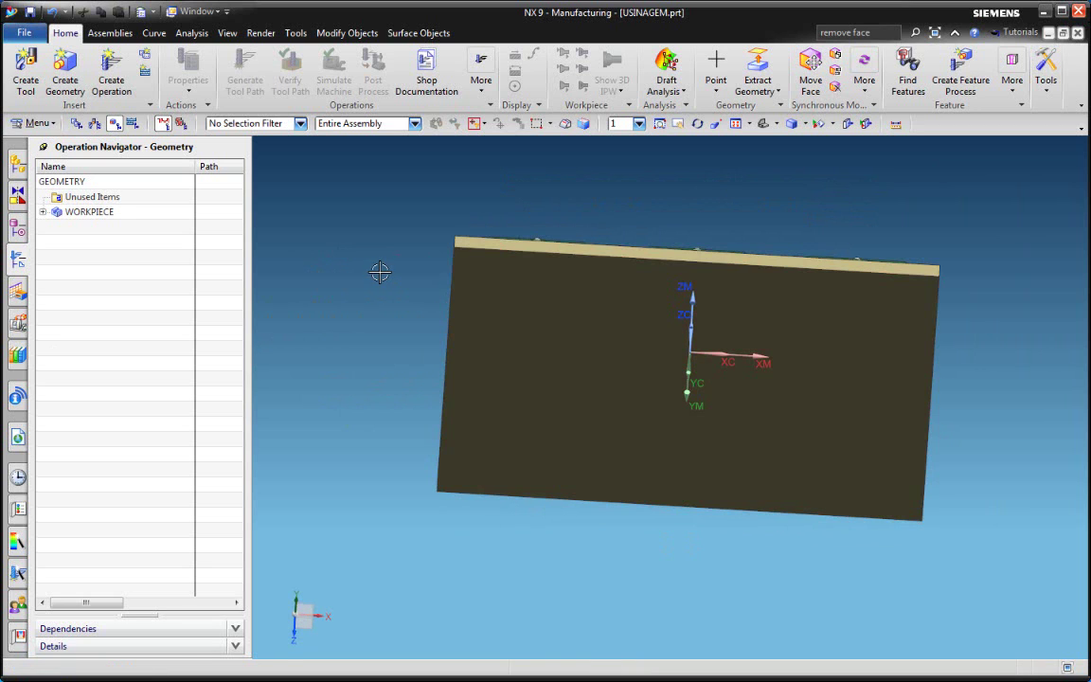
middle_click_drag(380, 270, 379, 355)
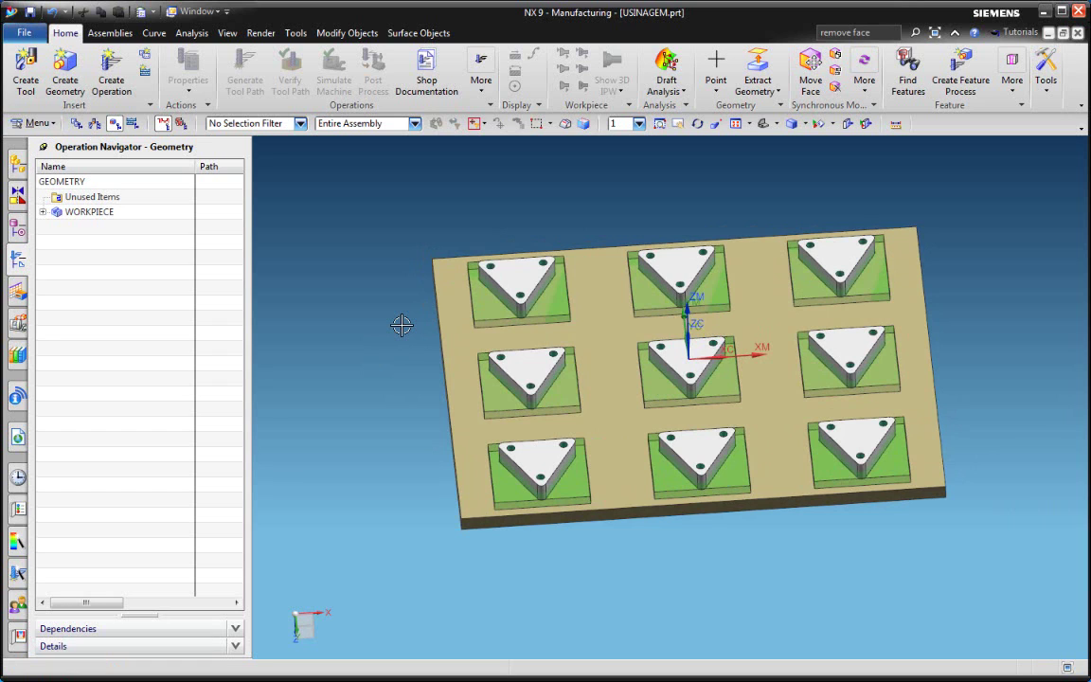
scroll(401, 324, "down", 2)
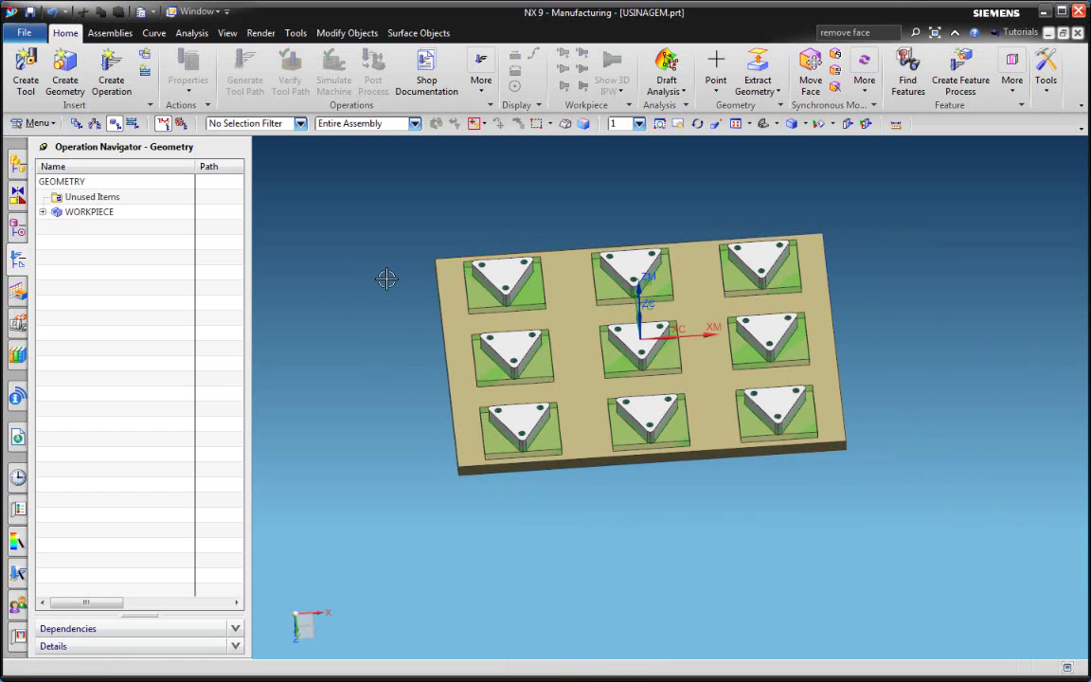
scroll(401, 294, "up", 2)
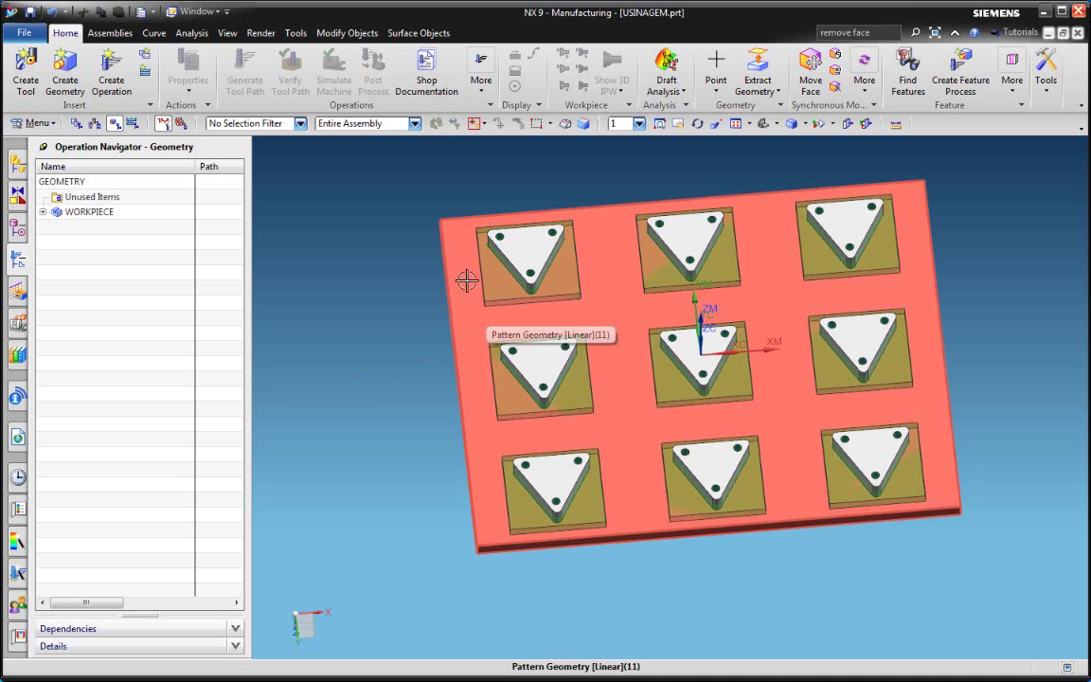
middle_click_drag(453, 365, 452, 355)
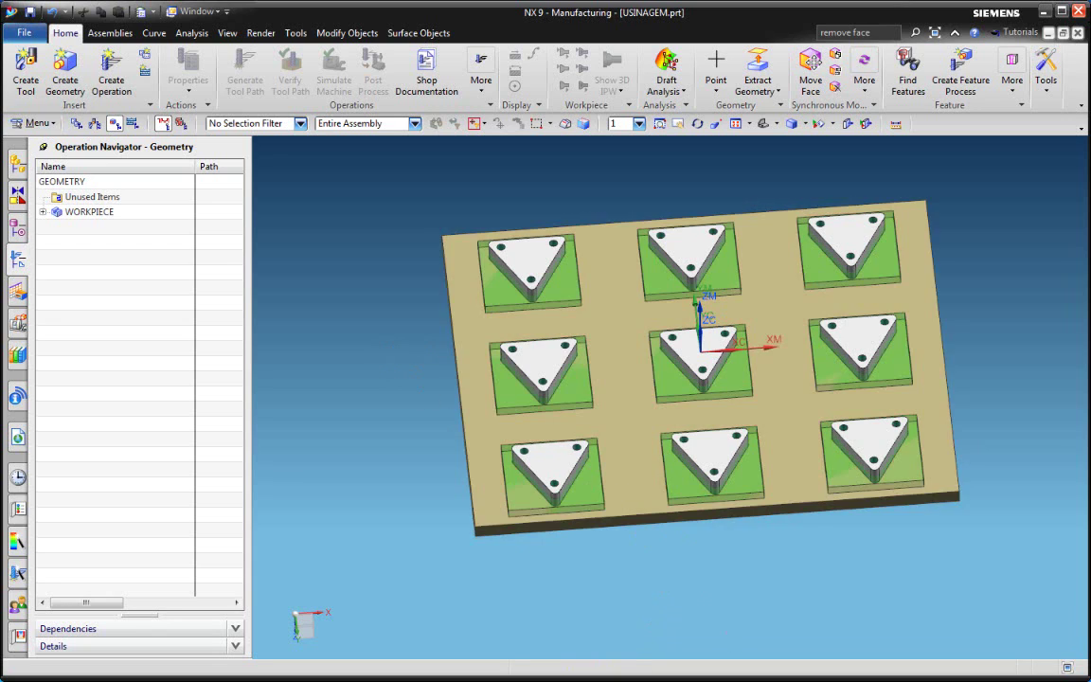
- Compare the 2º setup.PNG attachment in Outlook with the arrangement of parts and blanks on the plate in NX
key("alt+Tab")
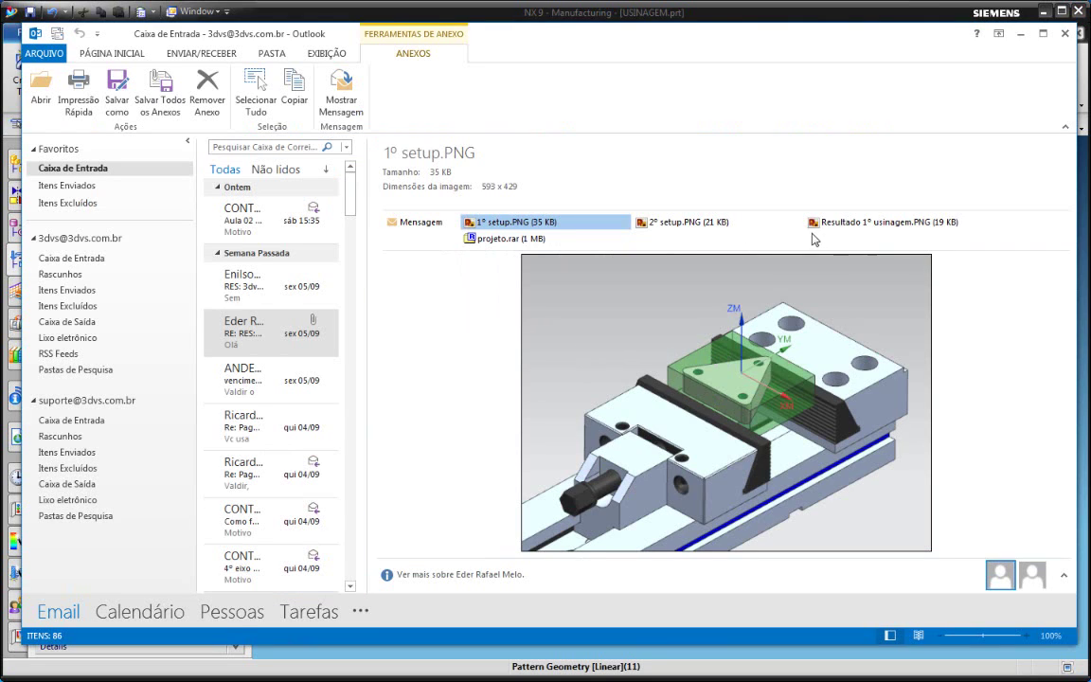
left_click(705, 229)
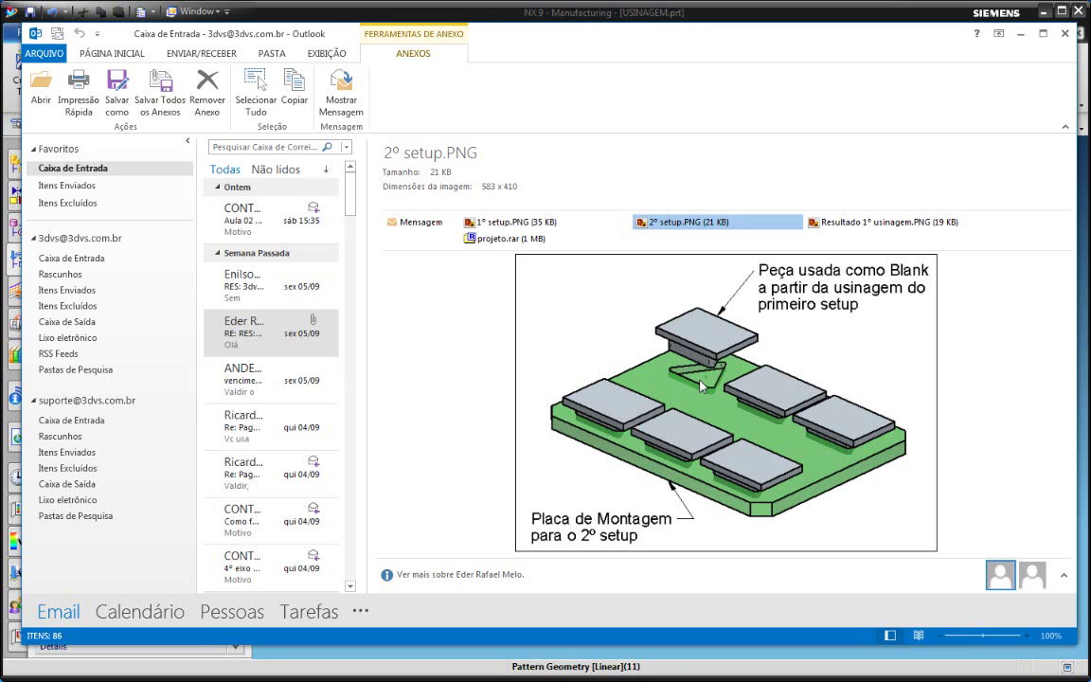
left_click(731, 655)
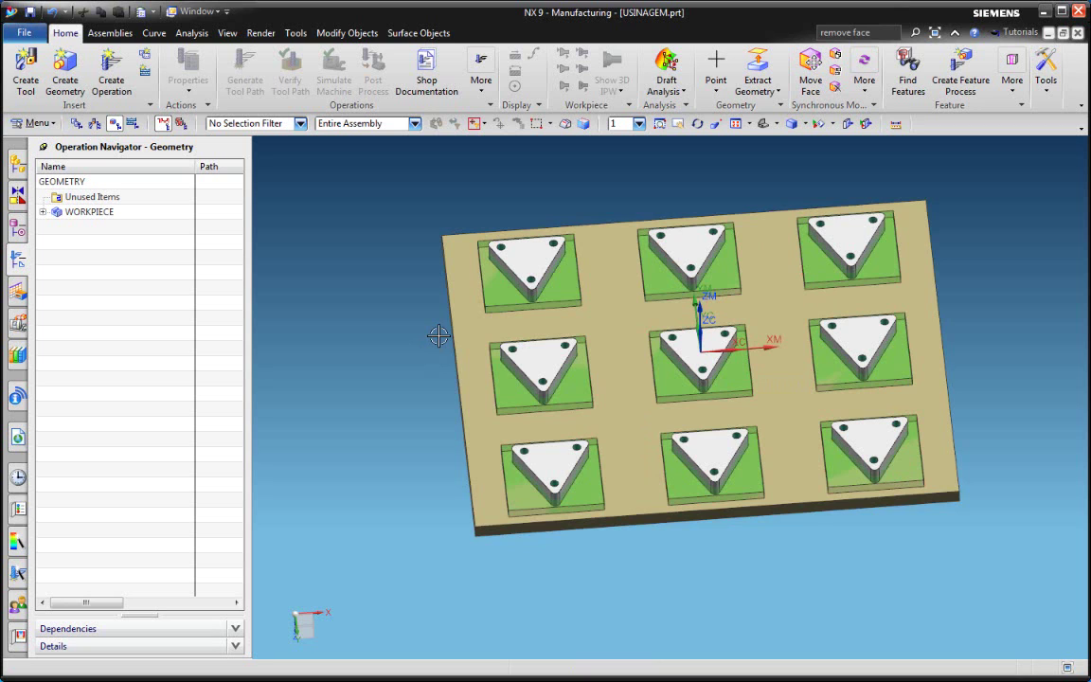
middle_click_drag(360, 316, 365, 313)
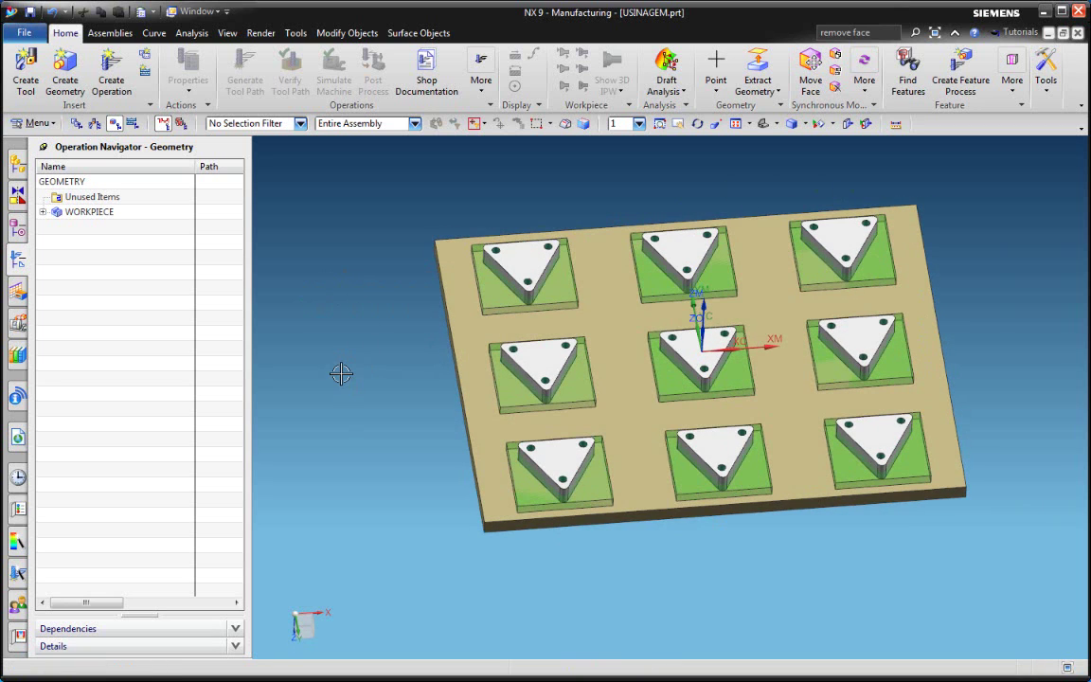
mouse_move(421, 352)
middle_mouse_down()
mouse_move(438, 343)
mouse_move(439, 319)
mouse_move(438, 346)
mouse_move(424, 332)
middle_mouse_up()
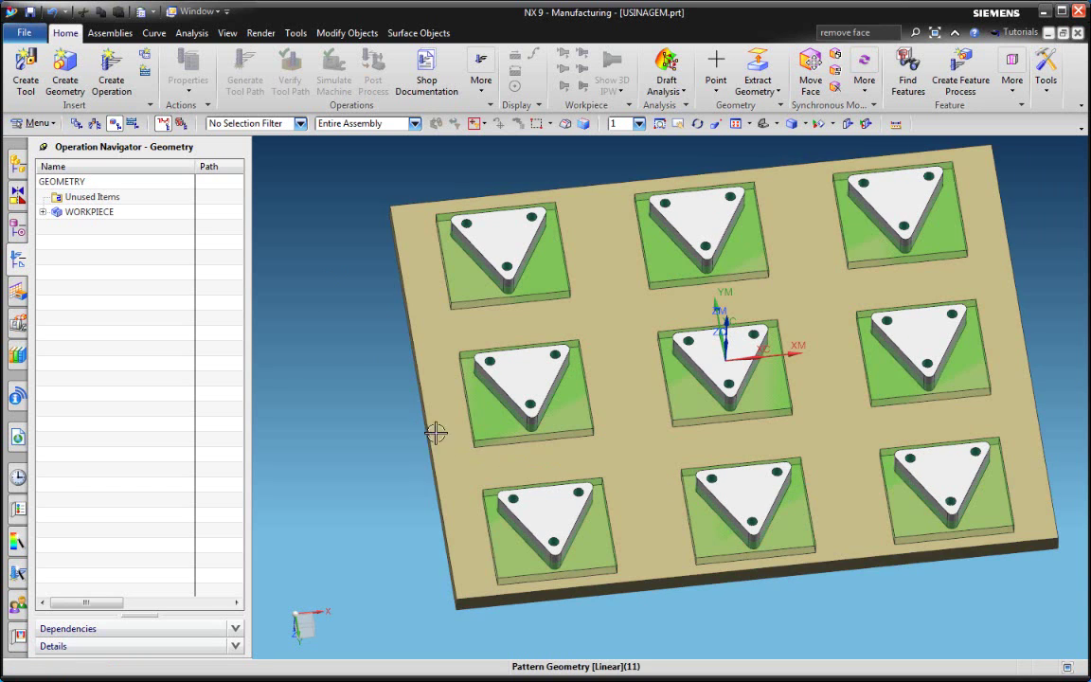
scroll(375, 321, "down", 1)
middle_click_drag(379, 327, 378, 292)
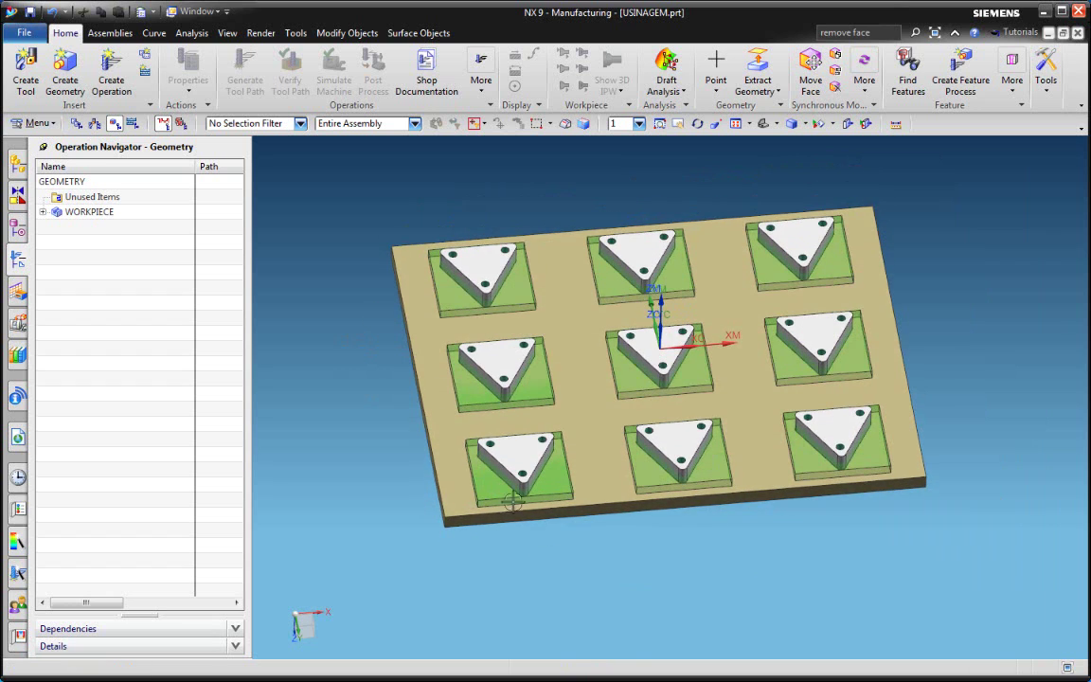
key("alt+Tab")
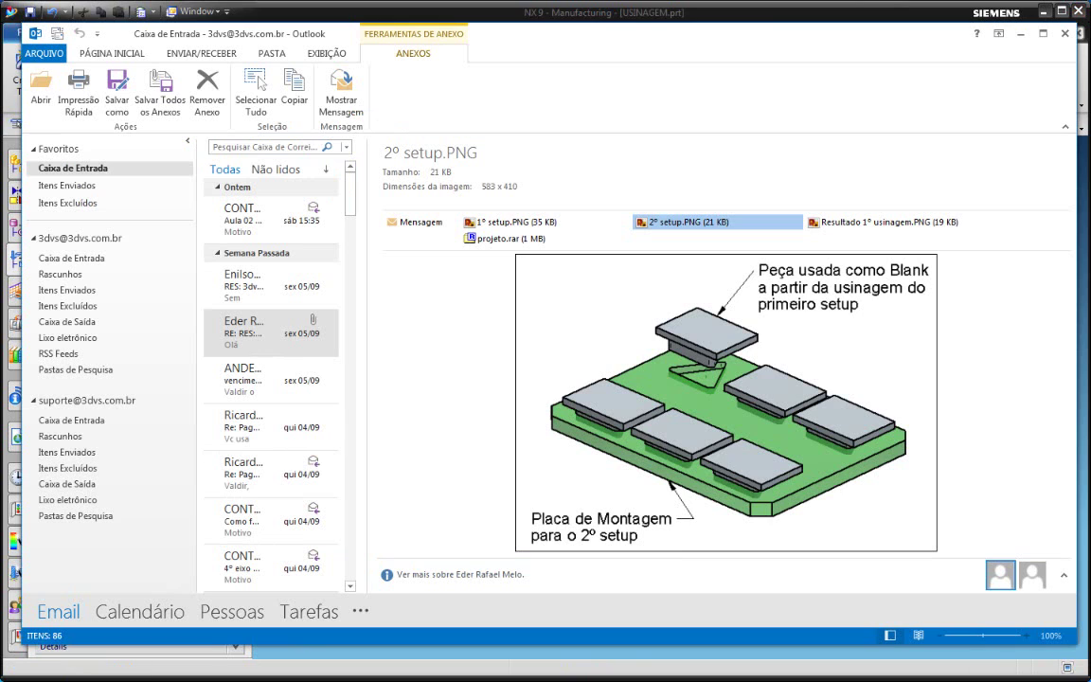
- View the 1º setup.PNG, Resultado 1º usinagem.PNG and 2º setup.PNG attachments again in Outlook, and return to NX
left_click(489, 225)
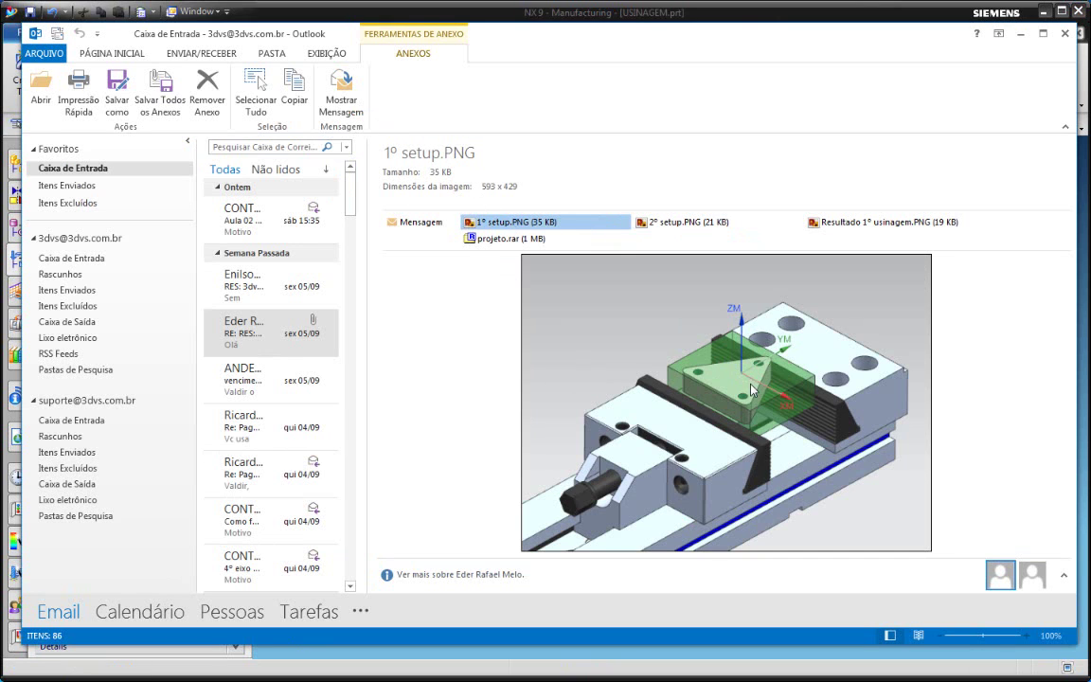
left_click(685, 224)
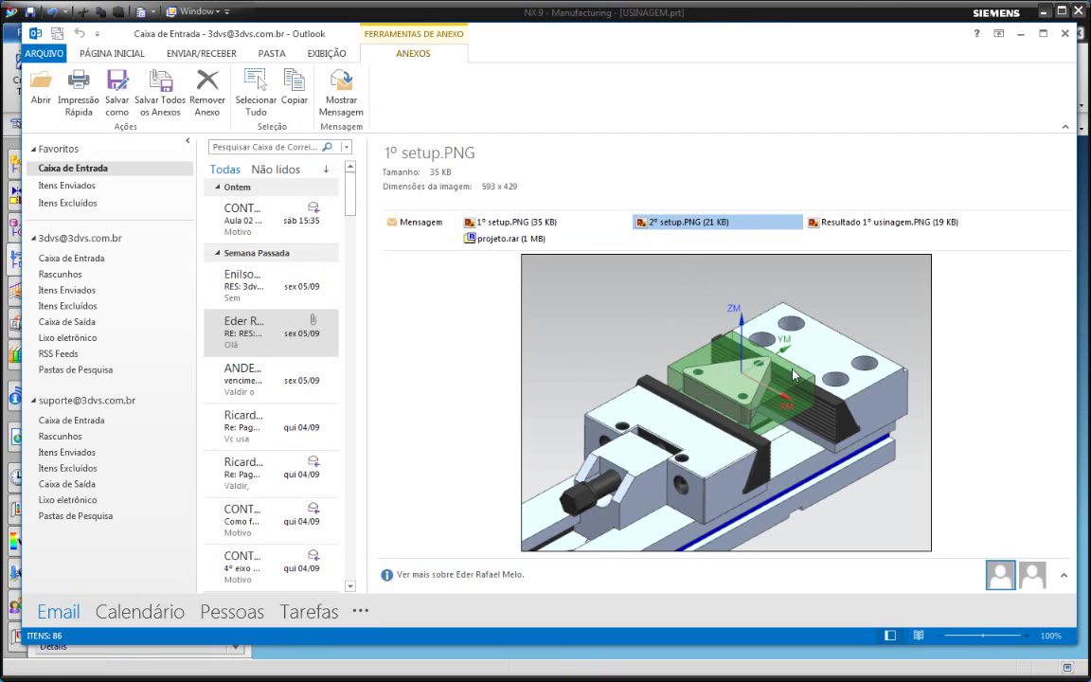
left_click(857, 221)
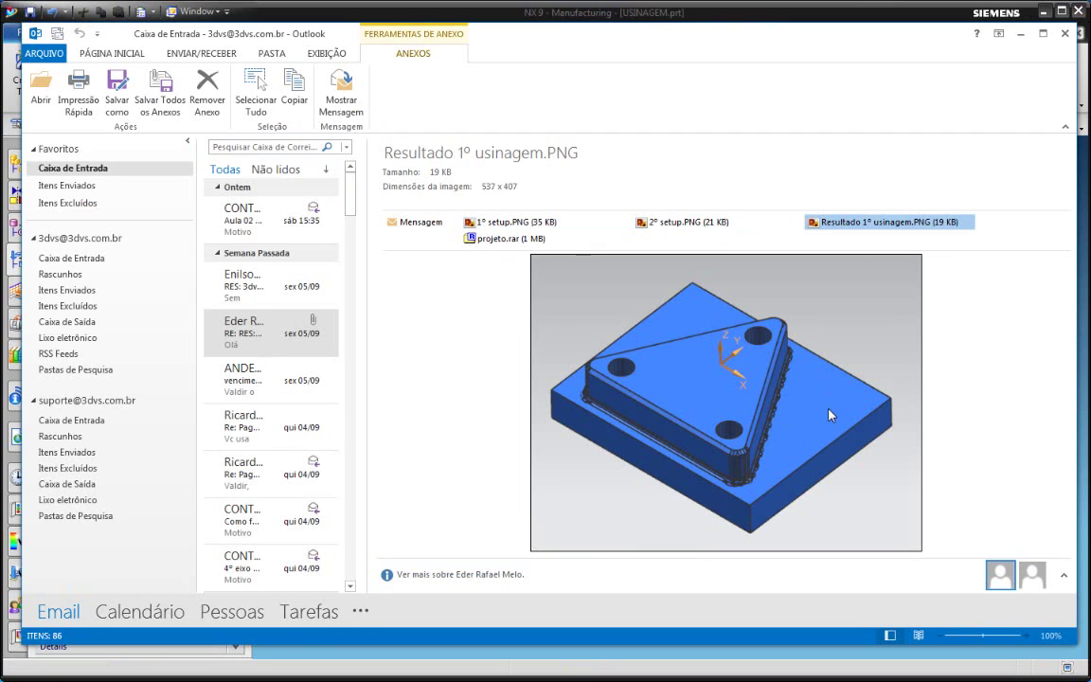
left_click(682, 223)
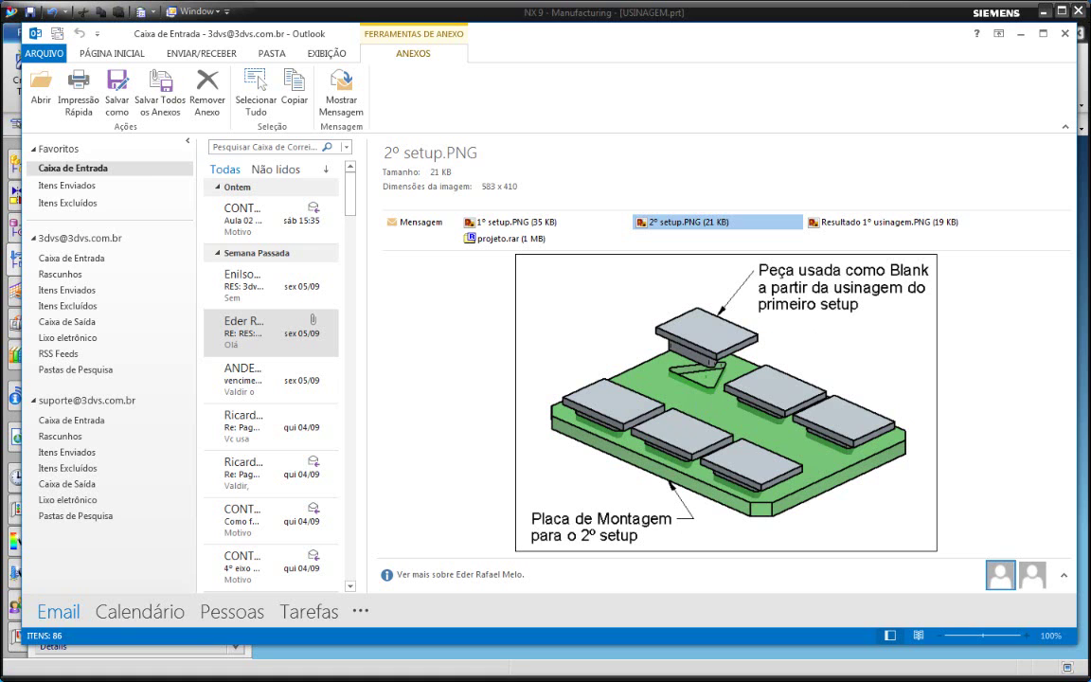
key("alt+Tab")
- Examine the base plate with its nine triangular parts and individual blanks from above and at shallow angles
middle_click_drag(556, 353, 606, 402)
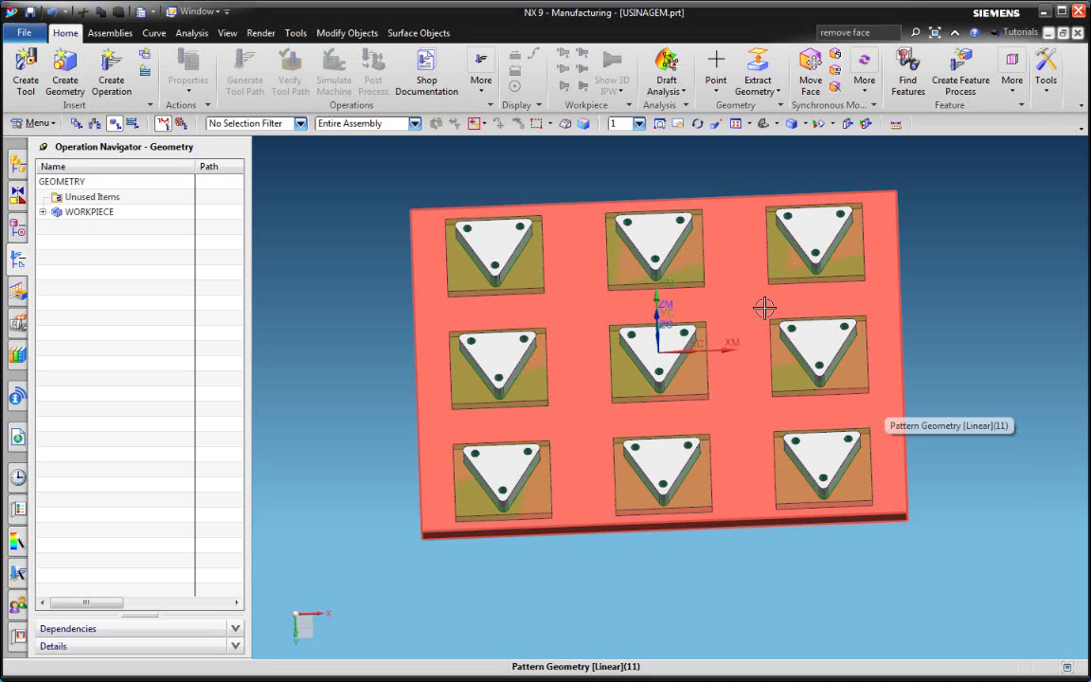
middle_click_drag(691, 310, 730, 309)
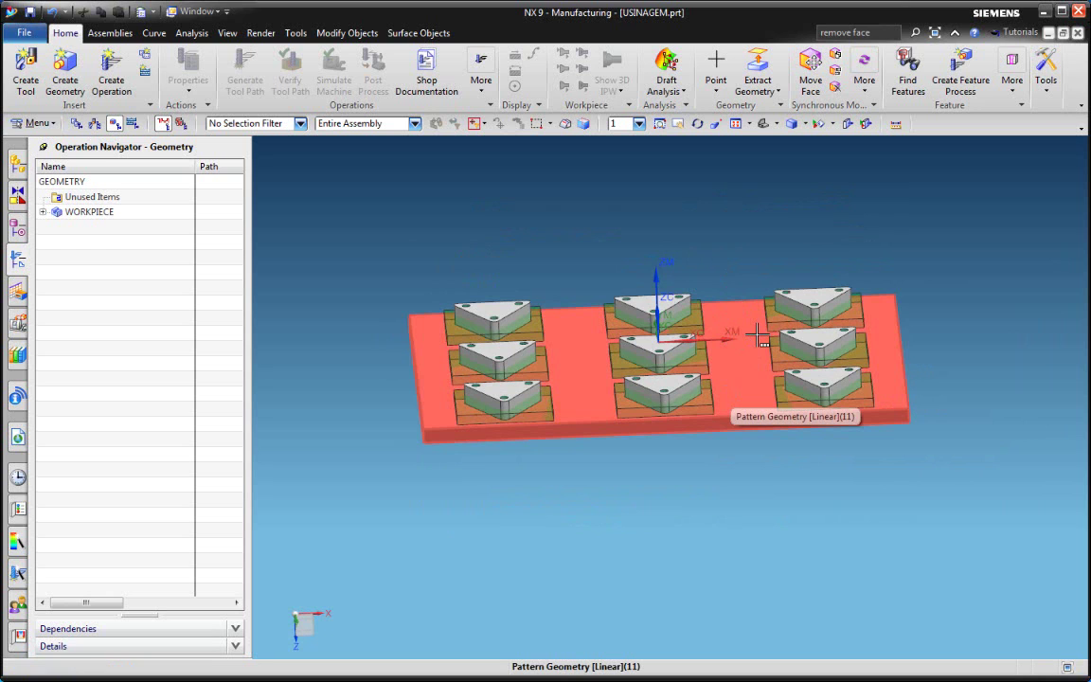
middle_click_drag(738, 338, 731, 374)
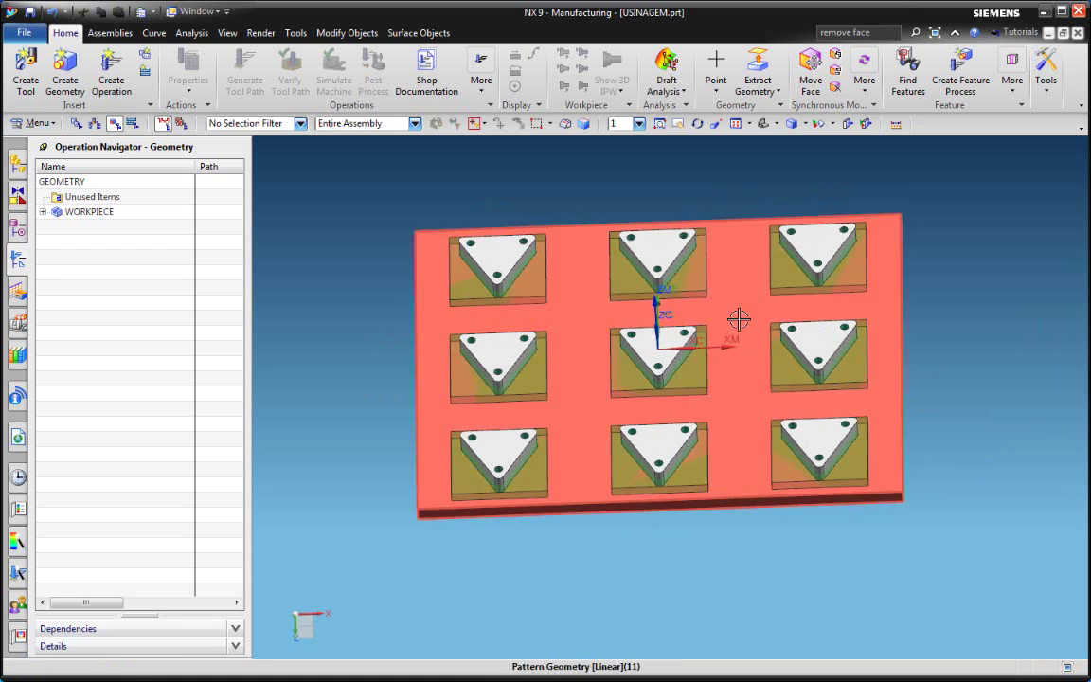
mouse_move(737, 316)
middle_mouse_down()
mouse_move(743, 296)
mouse_move(732, 310)
mouse_move(743, 320)
middle_mouse_up()
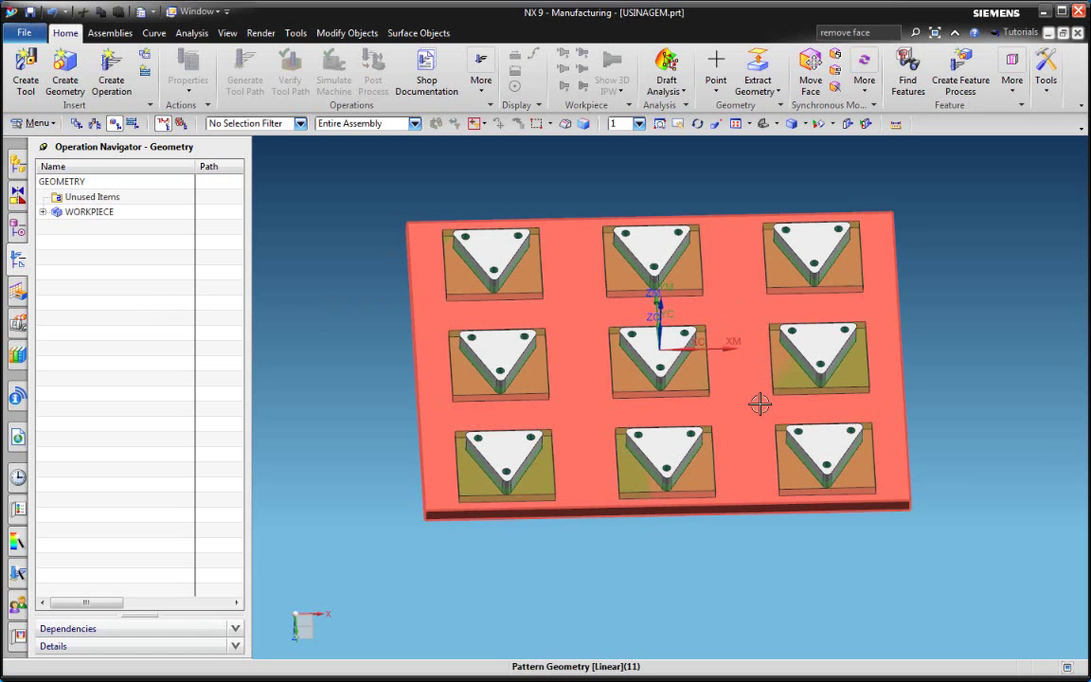
middle_click_drag(762, 401, 756, 370)
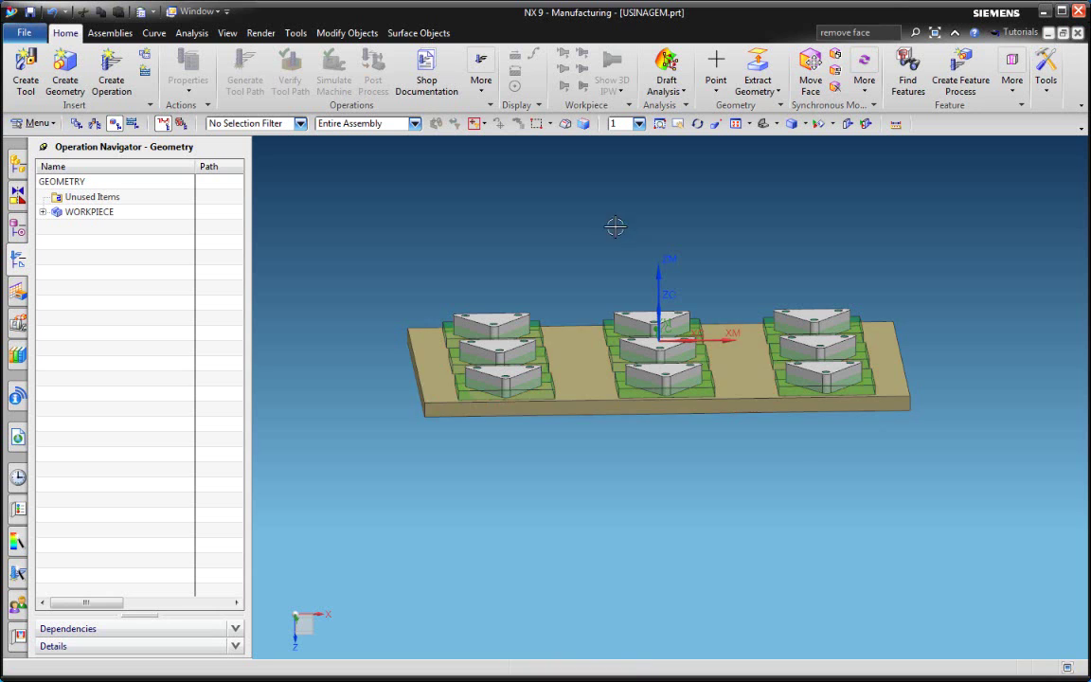
middle_click_drag(614, 227, 632, 261)
key("Escape")
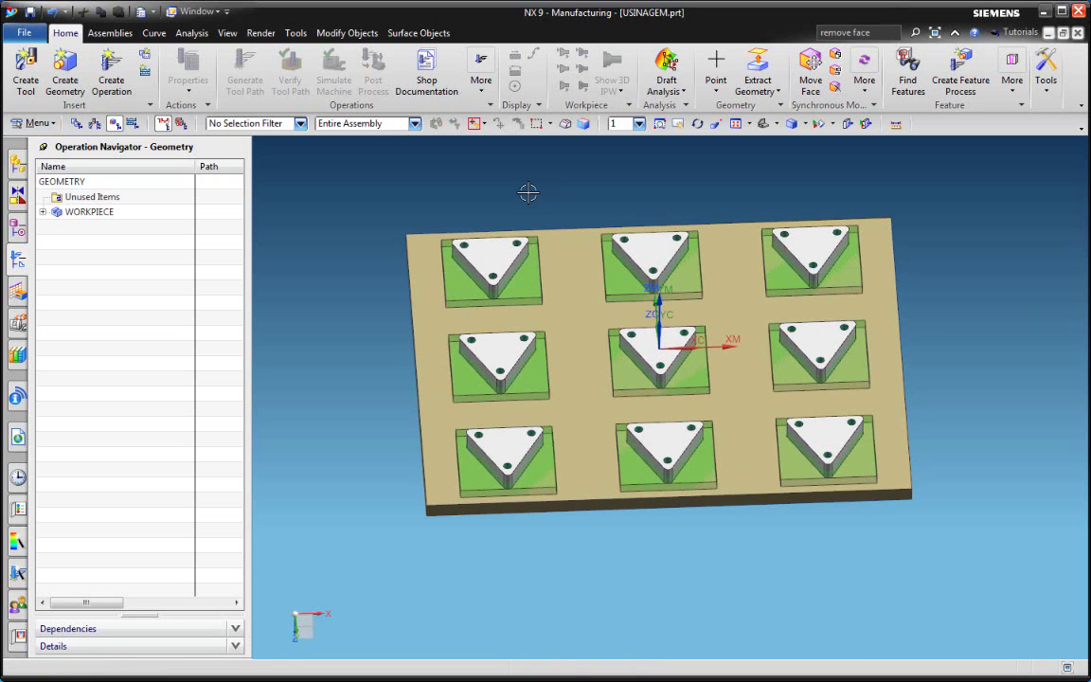
- Hide layers 22 and 10 and make layer 11 visible to isolate the single block around the nine parts
right_click(414, 188)
key("ctrl+l")
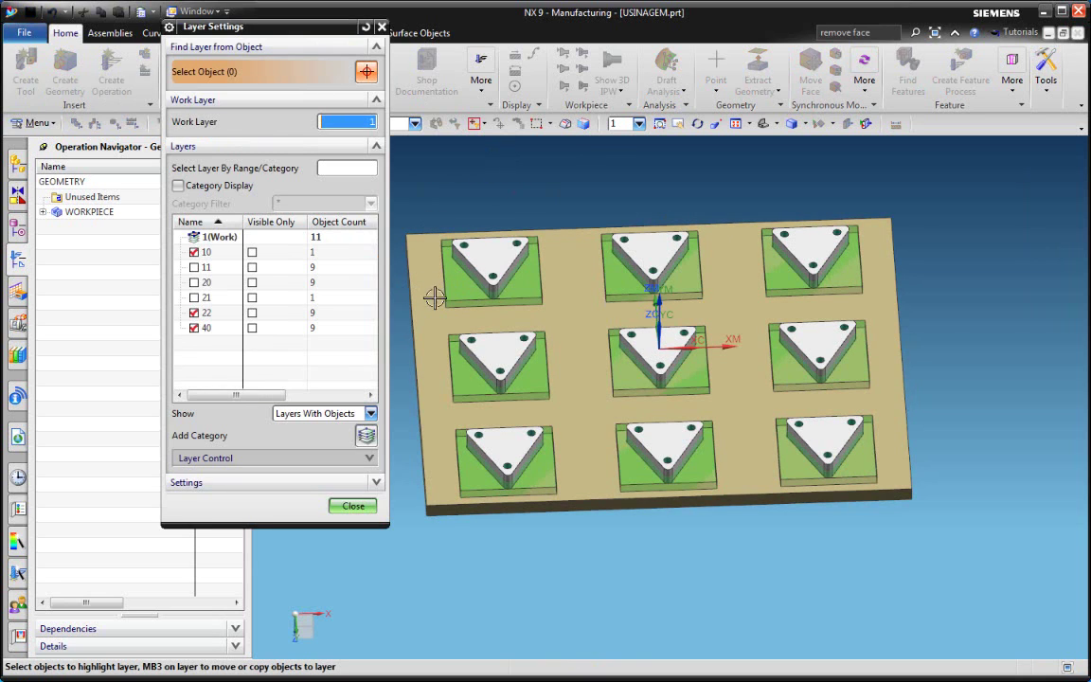
left_click(194, 313)
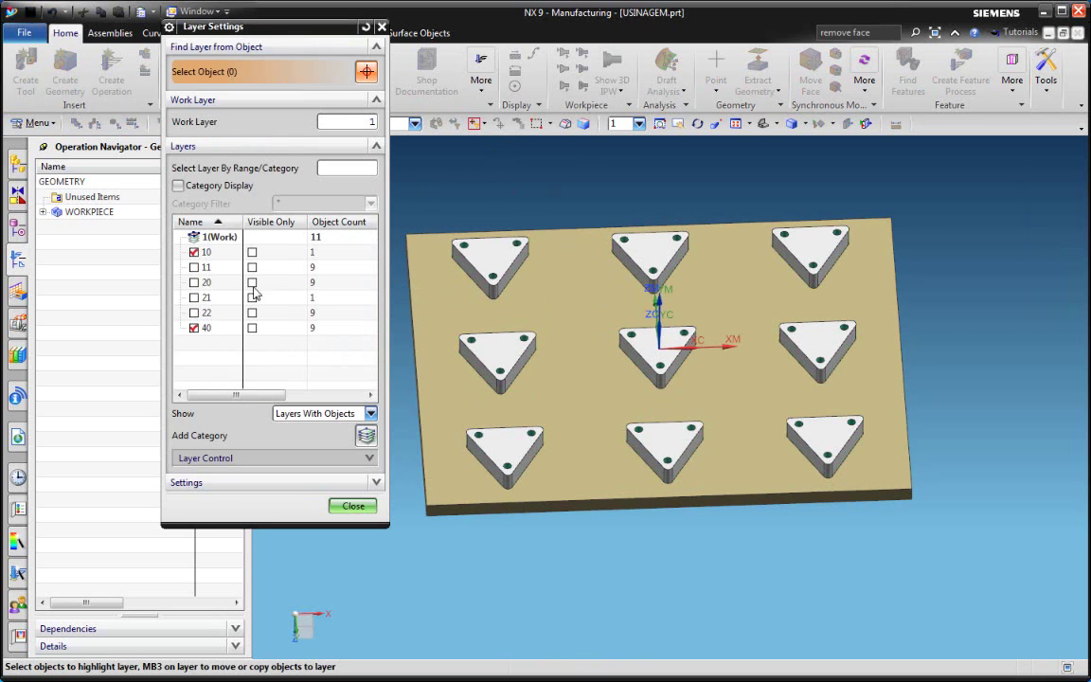
left_click(194, 267)
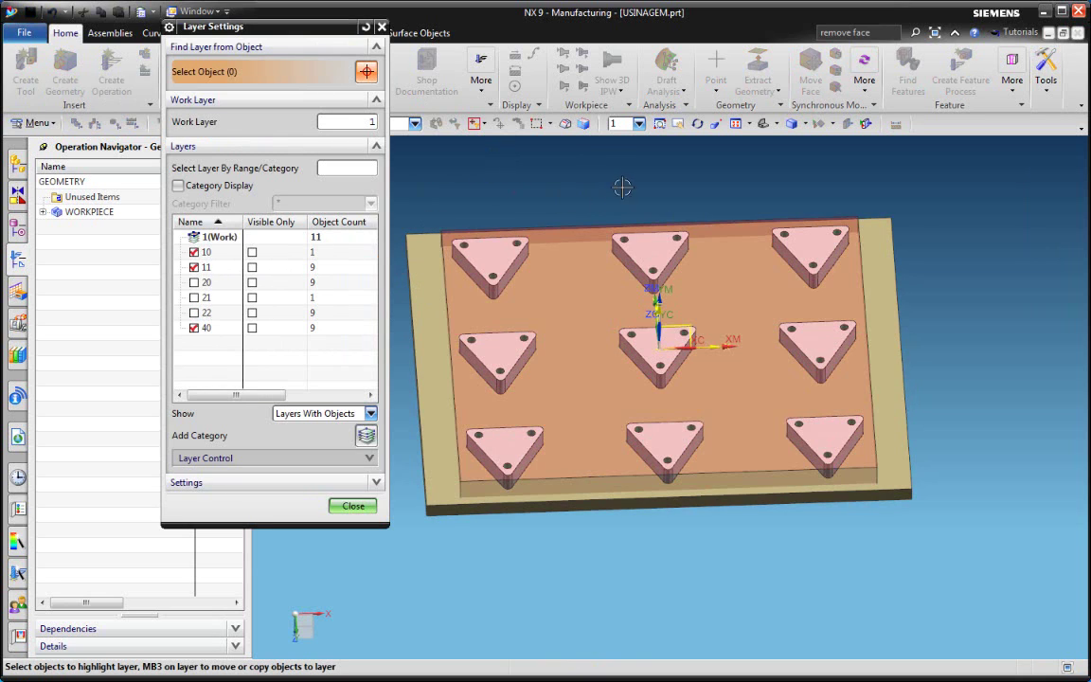
middle_click_drag(651, 181, 688, 192)
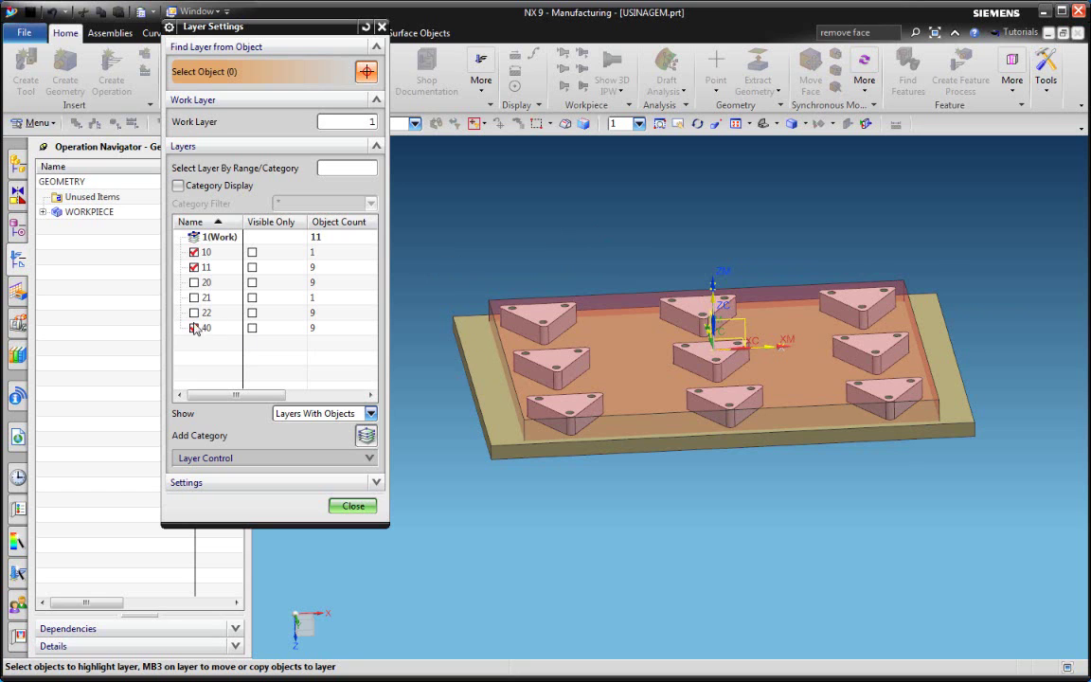
left_click(194, 251)
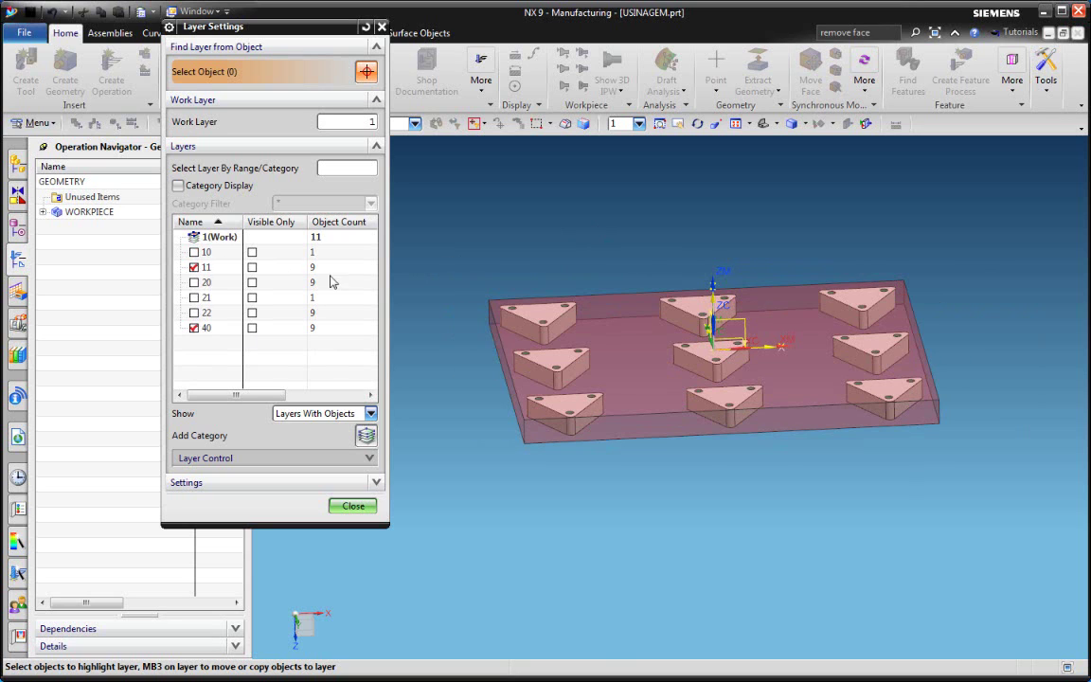
- Examine how the nine triangular parts sit inside the single block, from the front, close up and at an angle
middle_click_drag(508, 436, 508, 414)
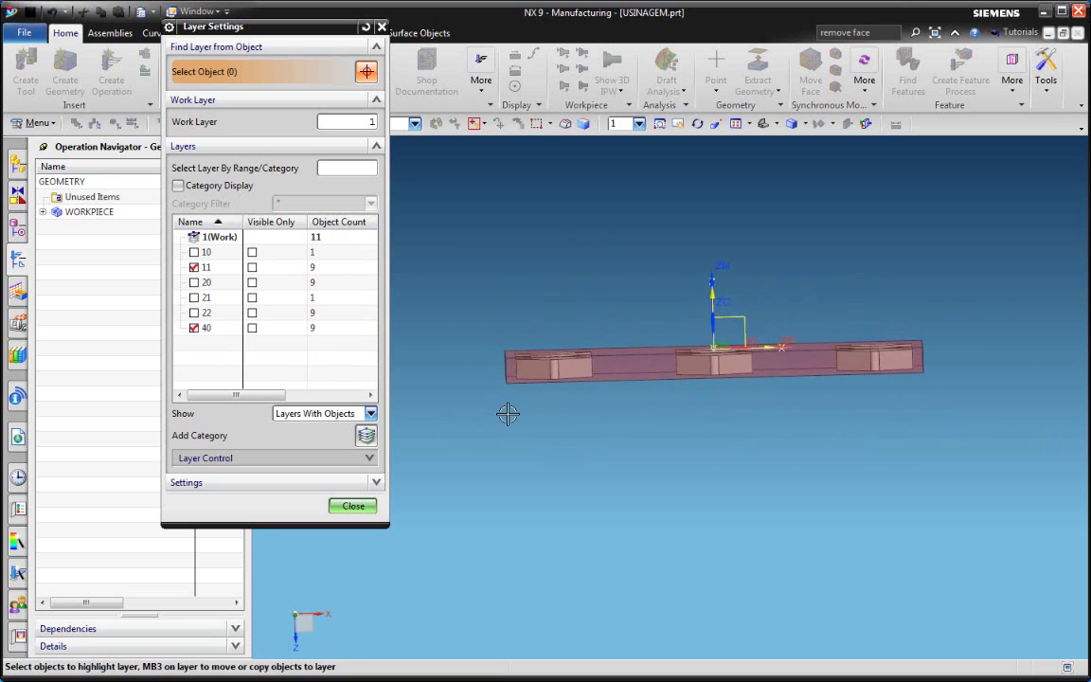
key("F8")
scroll(538, 360, "up", 3)
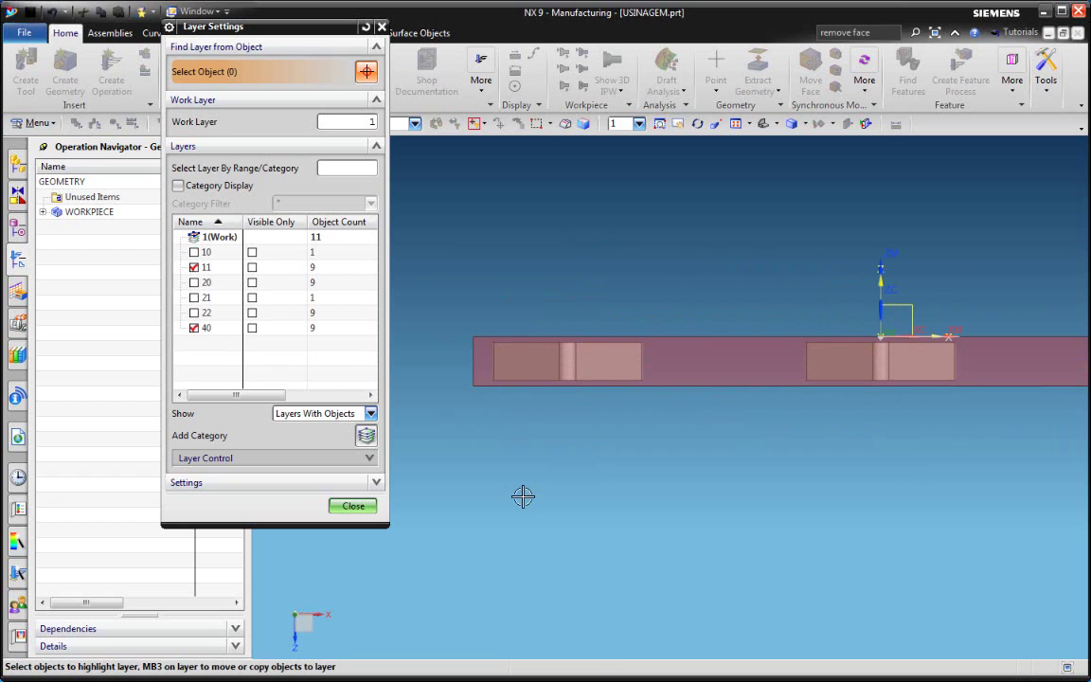
scroll(544, 327, "down", 1)
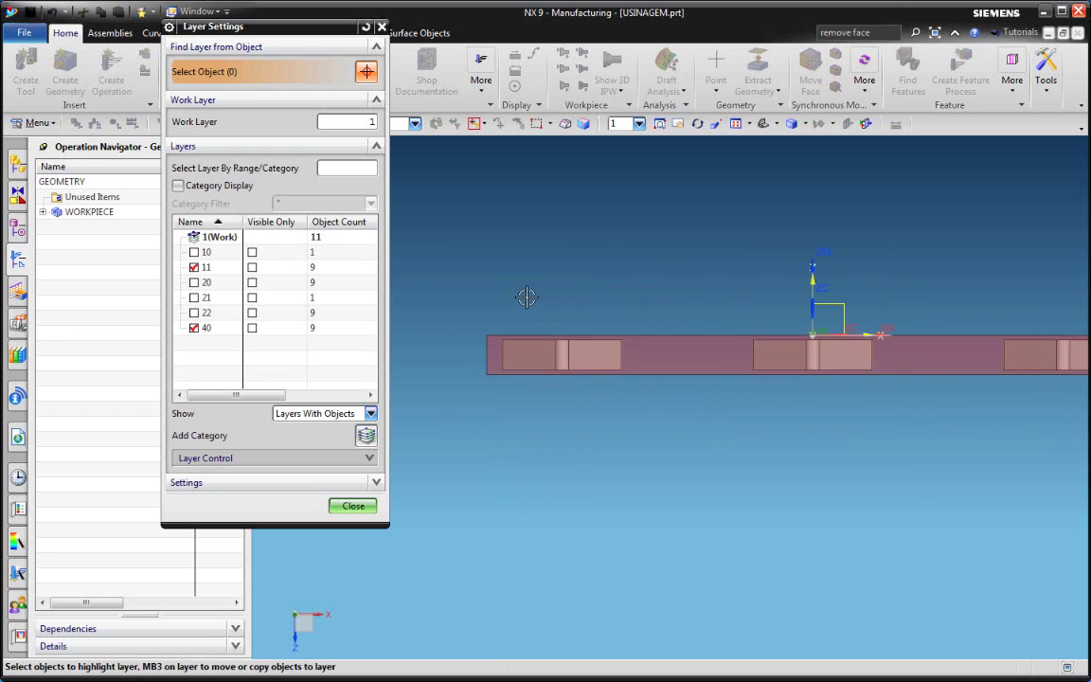
scroll(541, 349, "up", 2)
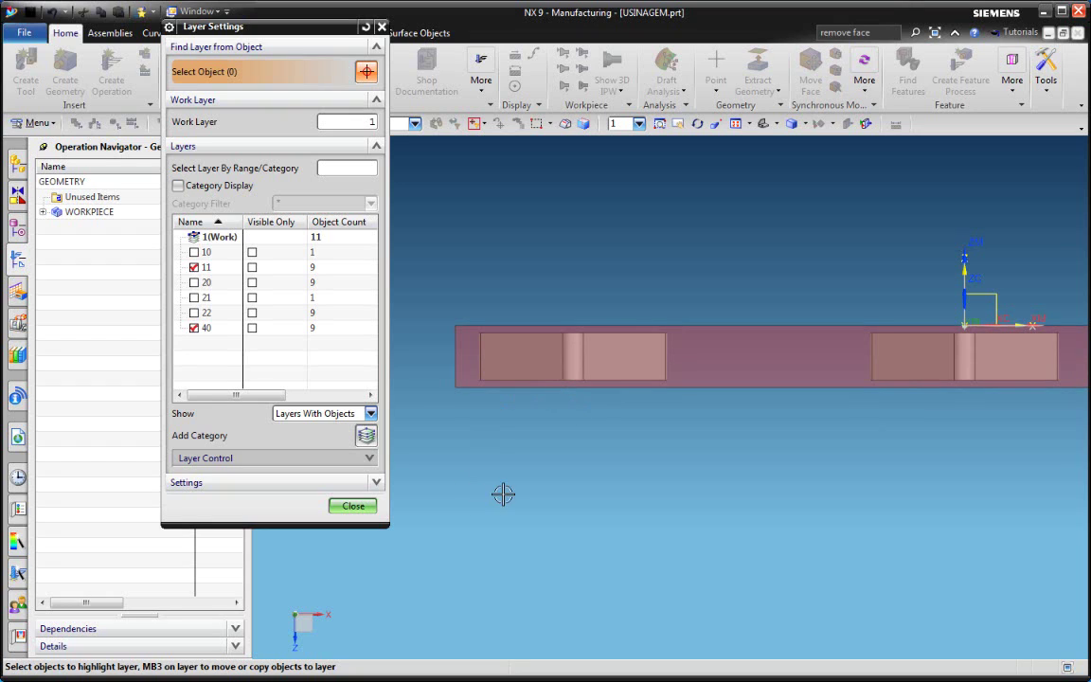
middle_click_drag(524, 321, 640, 315)
scroll(565, 326, "up", 3)
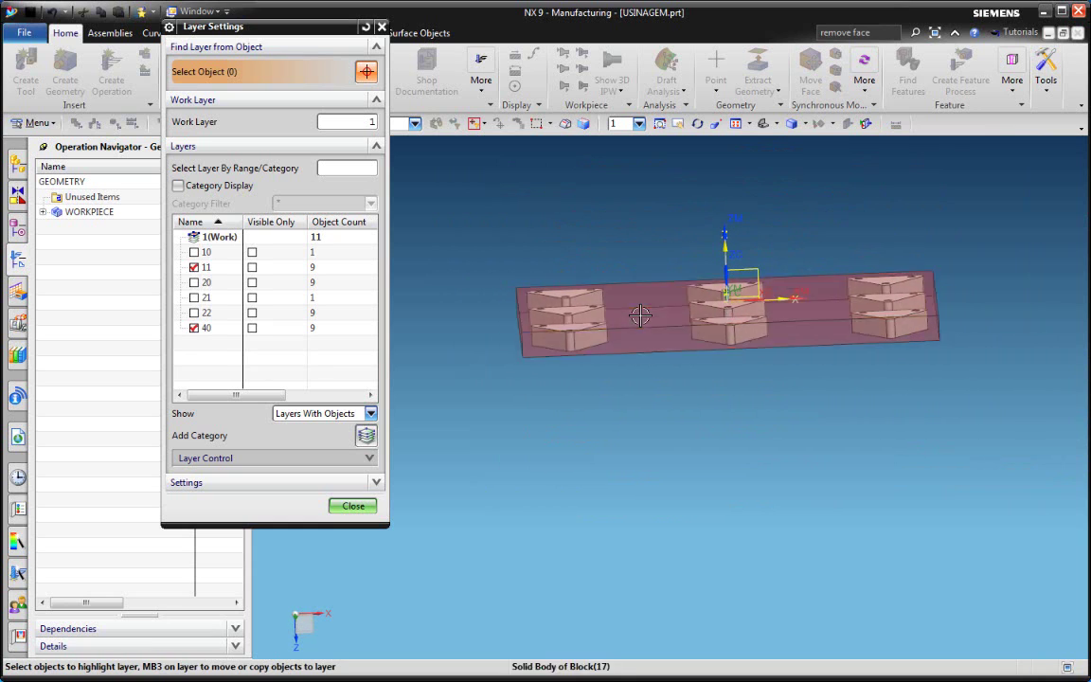
key("F8")
scroll(606, 296, "up", 3)
scroll(631, 284, "down", 1)
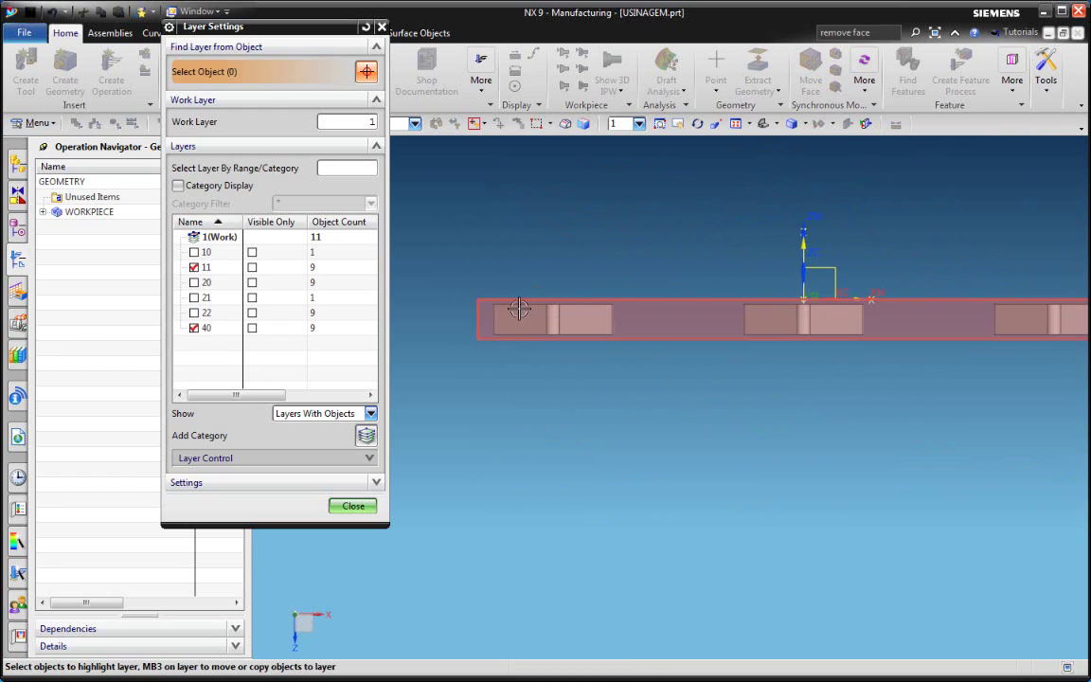
scroll(482, 278, "down", 1)
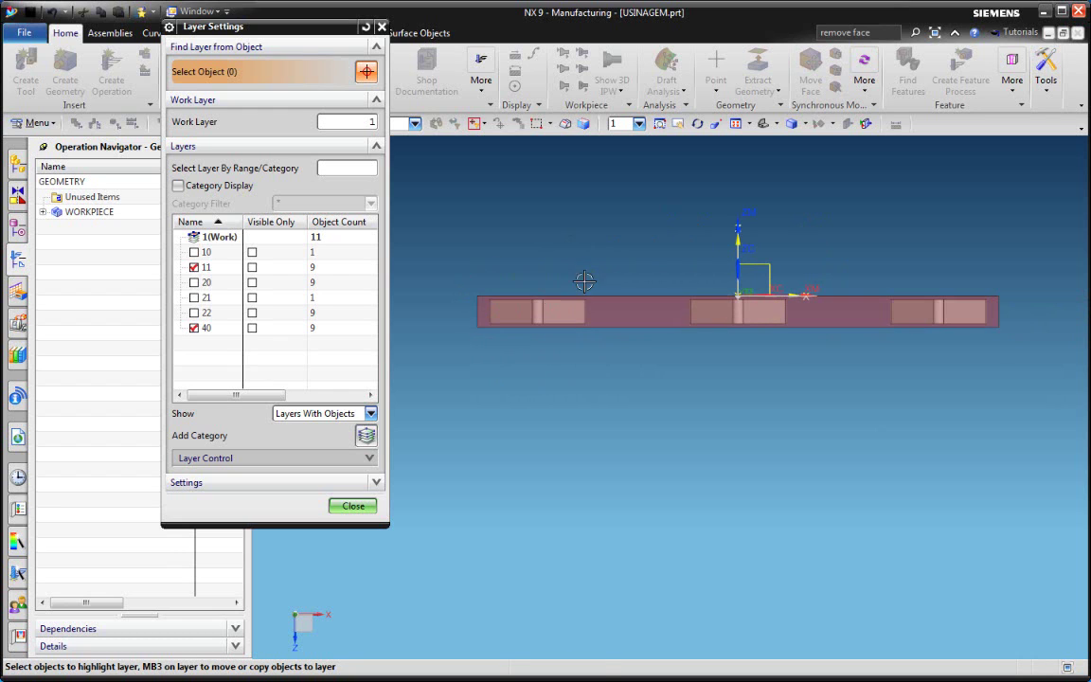
mouse_move(558, 287)
middle_mouse_down()
mouse_move(559, 316)
mouse_move(566, 278)
middle_mouse_up()
key("F8")
middle_click_drag(669, 255, 675, 282)
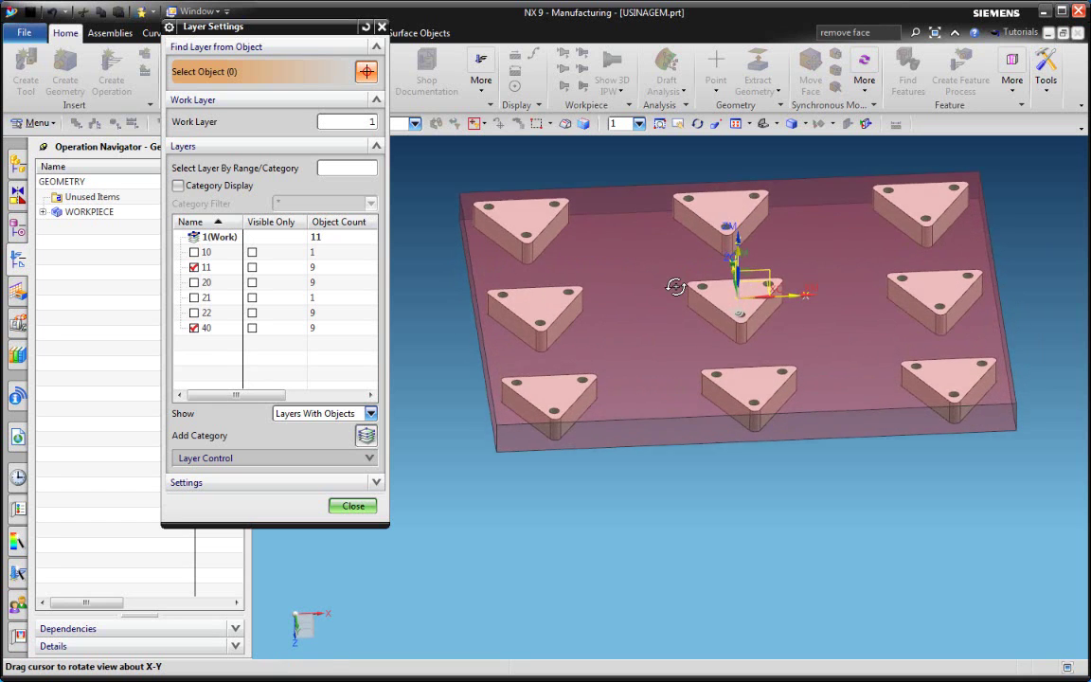
scroll(634, 387, "down", 1)
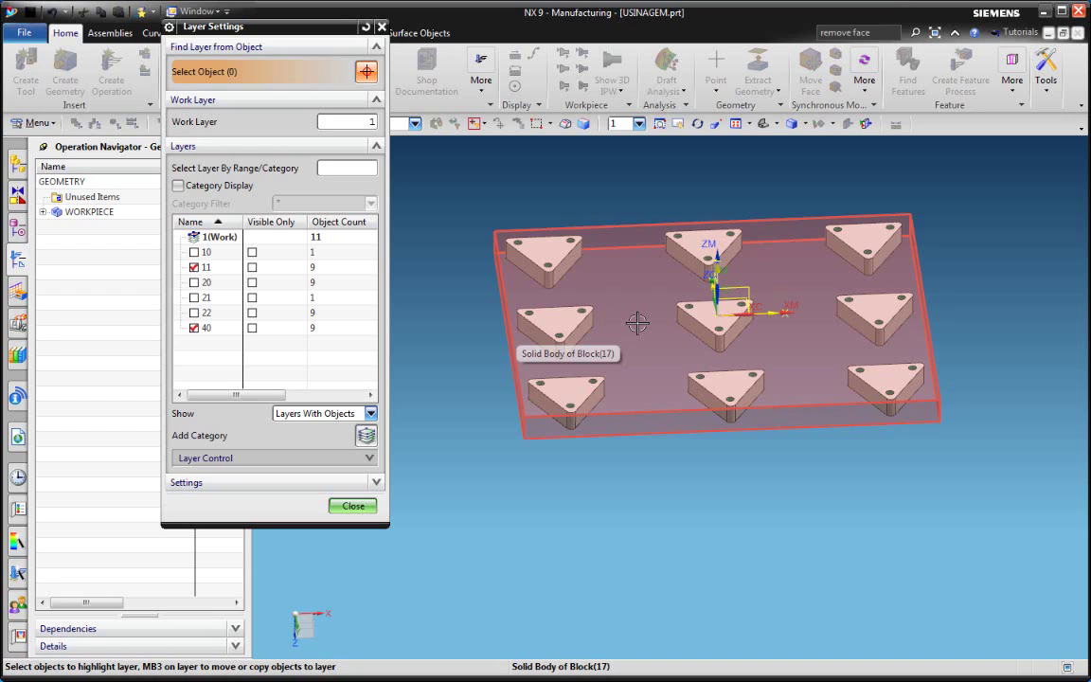
scroll(558, 336, "up", 1)
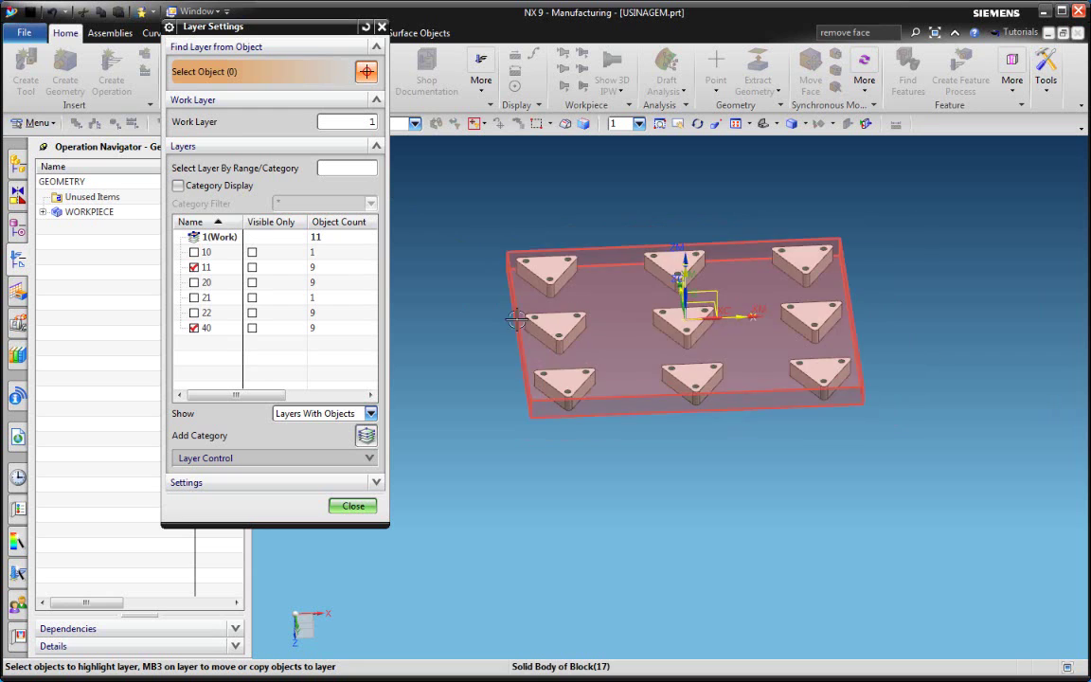
- Hide layer 11, make layer 21 visible and view the second block with the parts from the underside
left_click(194, 268)
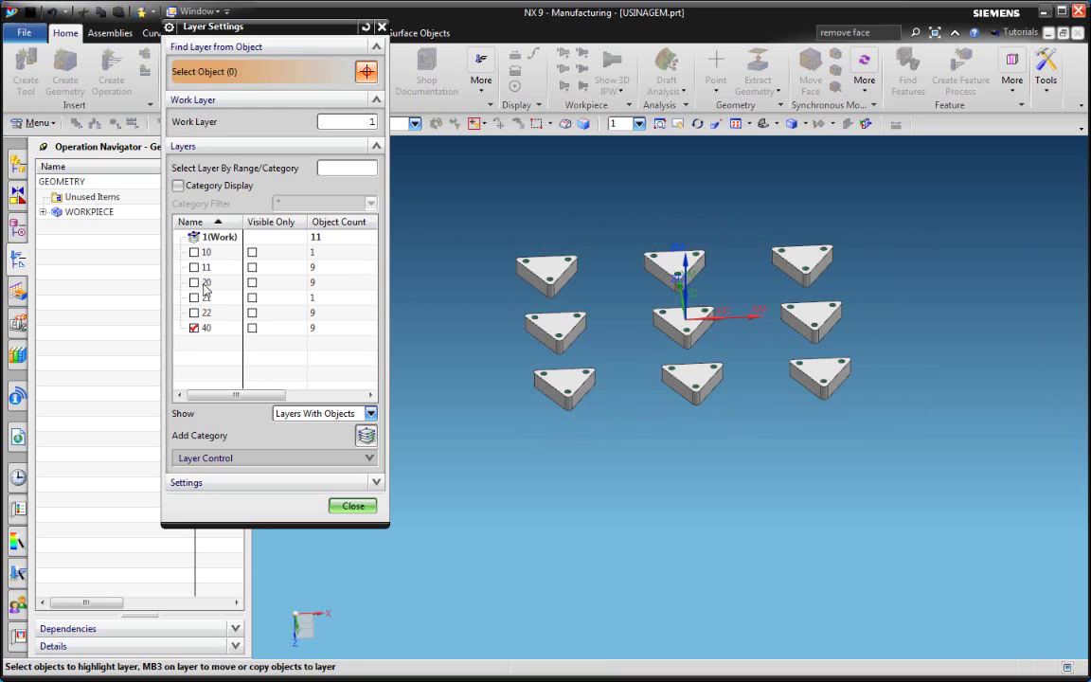
left_click(194, 297)
middle_click_drag(397, 285, 511, 163)
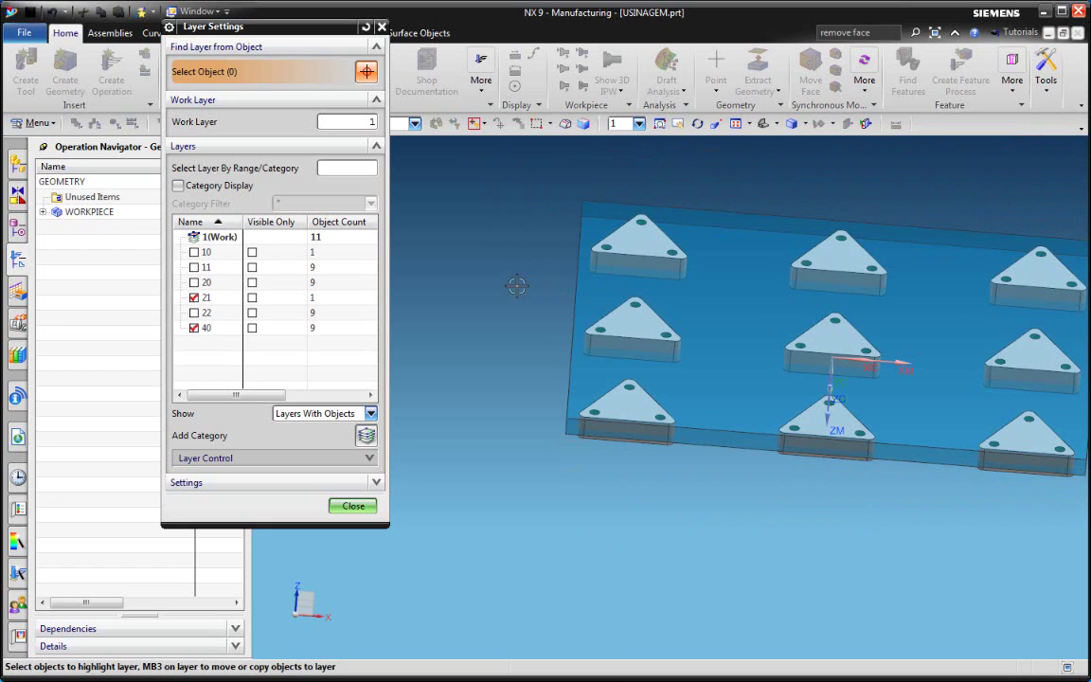
- Overlay layer 11 on layer 21 to compare the two blocks around the parts, and hide layer 11 again
left_click(194, 268)
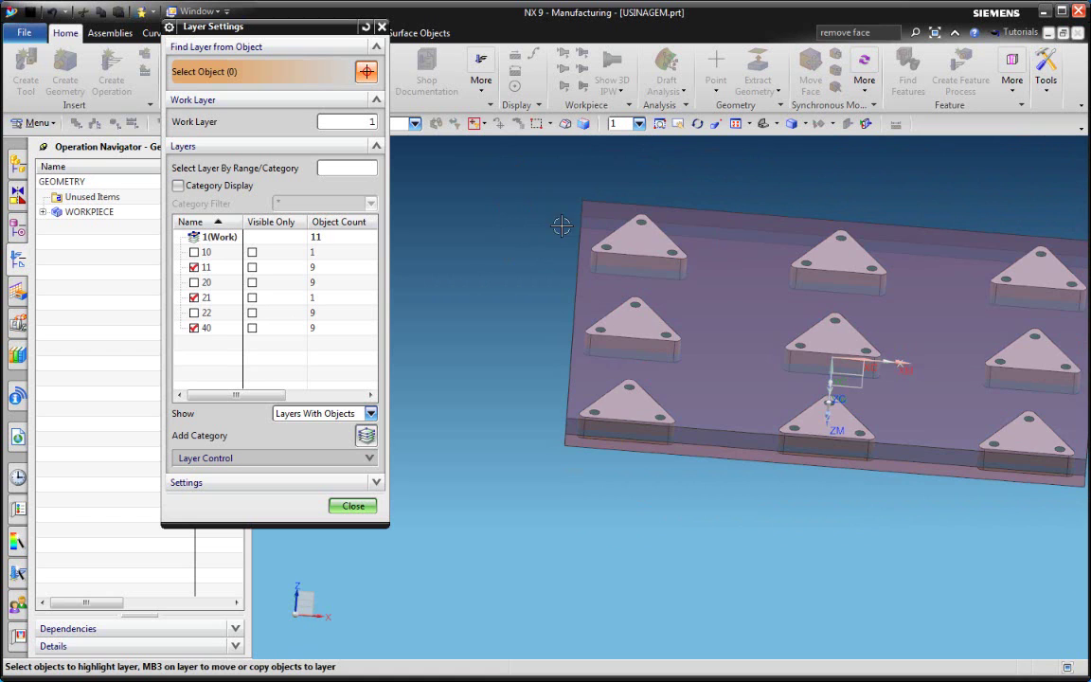
middle_click_drag(560, 224, 568, 377)
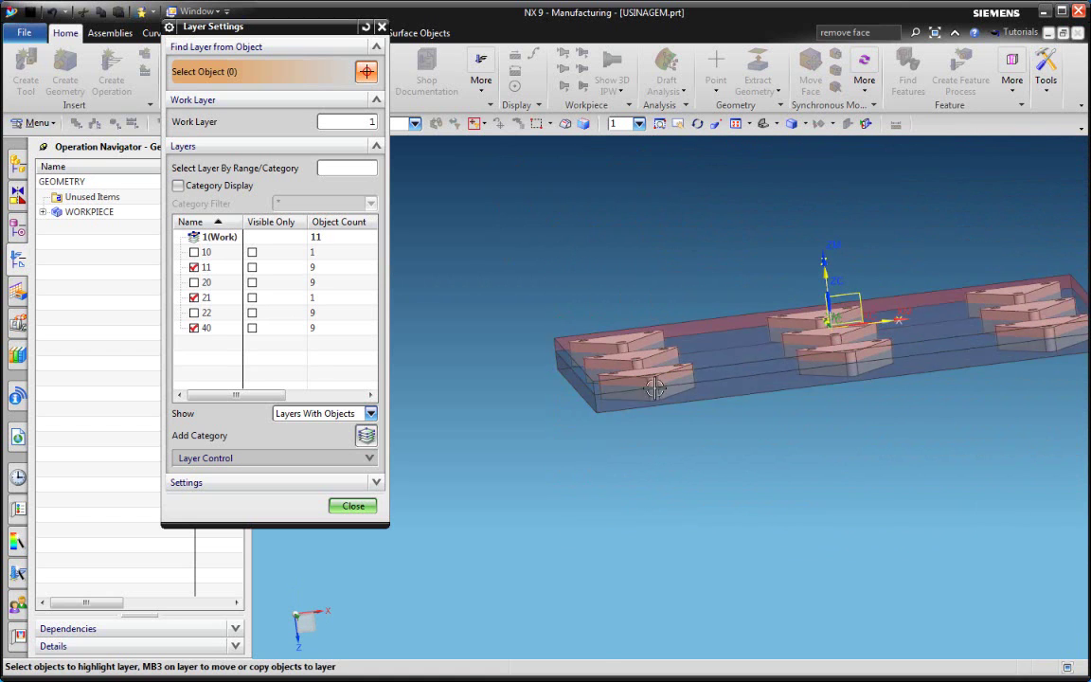
scroll(653, 383, "up", 3)
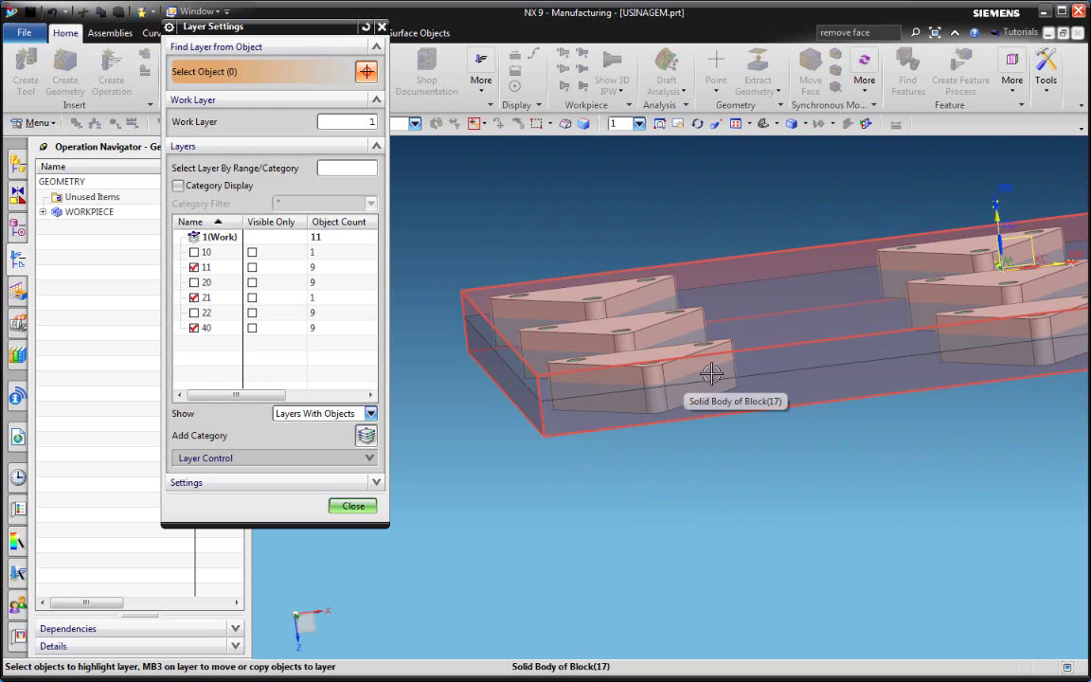
left_click(194, 268)
middle_click_drag(445, 383, 477, 268)
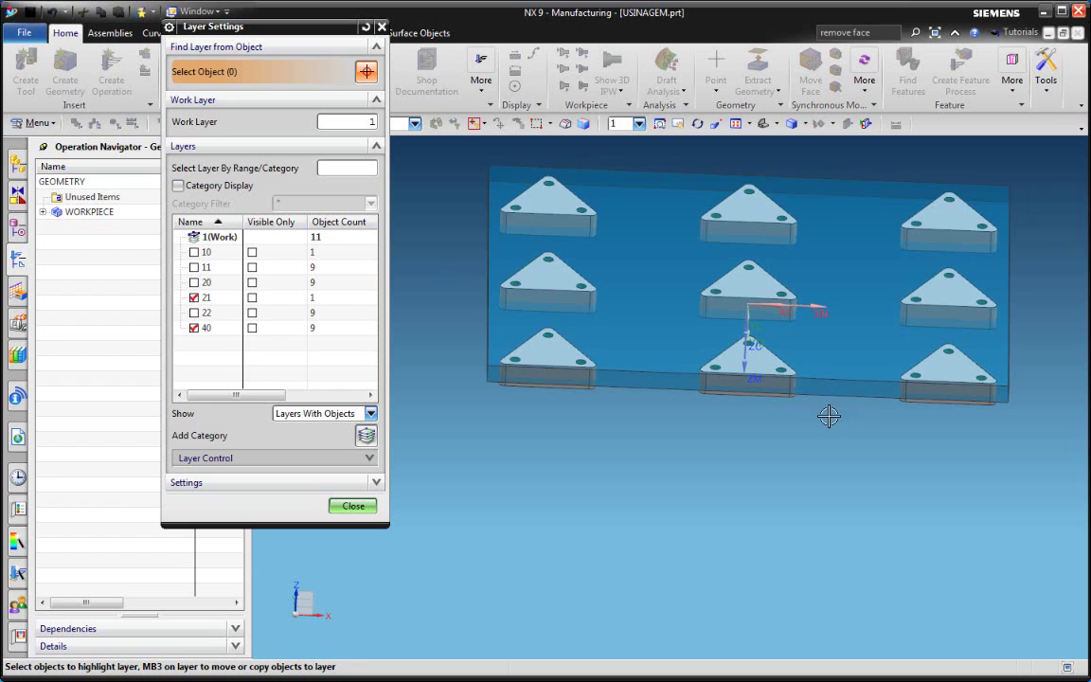
- Hide layer 21 and make layers 11 and 10 visible to show the first block on the base plate
left_click(194, 298)
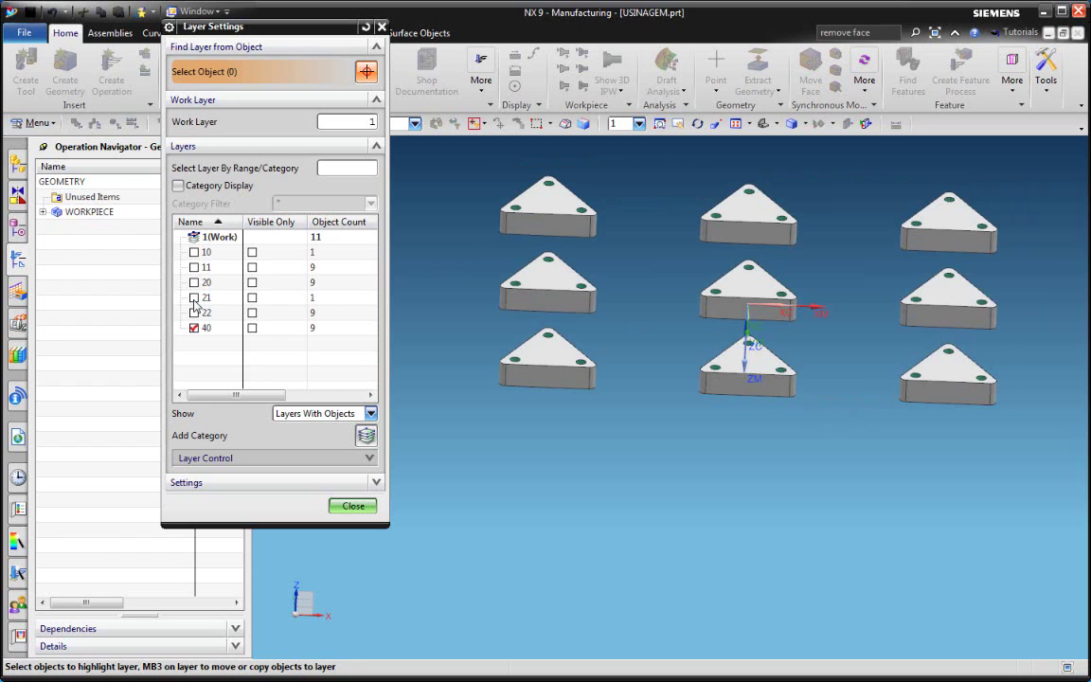
left_click(195, 267)
middle_click_drag(759, 468, 752, 443)
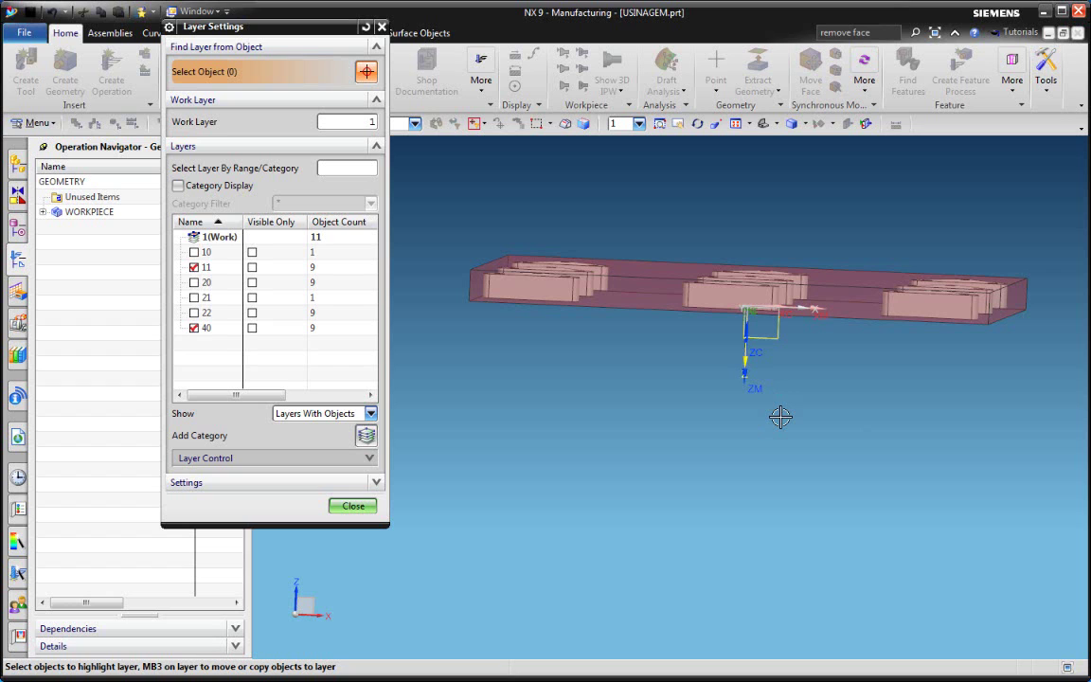
middle_click_drag(694, 324, 711, 365)
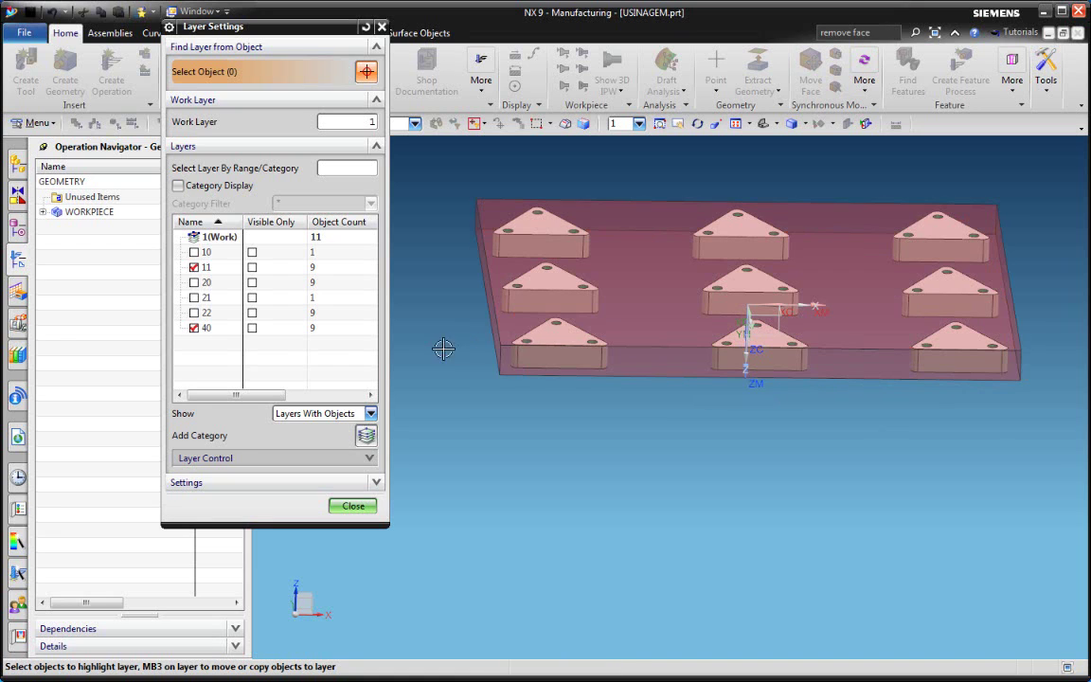
left_click(194, 252)
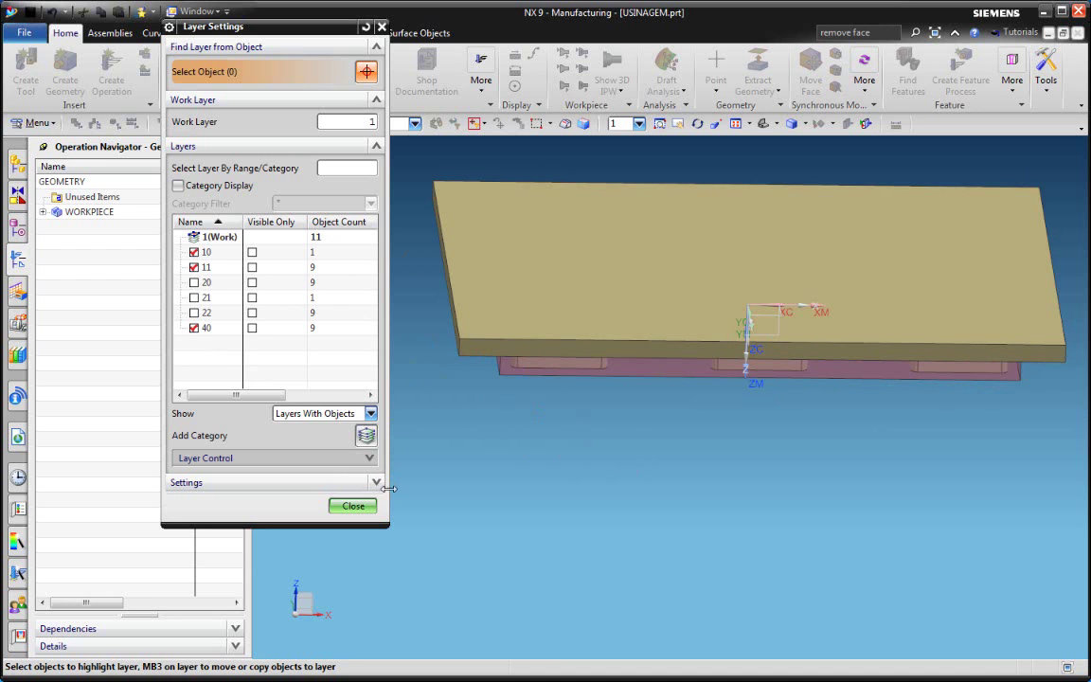
left_click(353, 506)
middle_click_drag(604, 426, 673, 296)
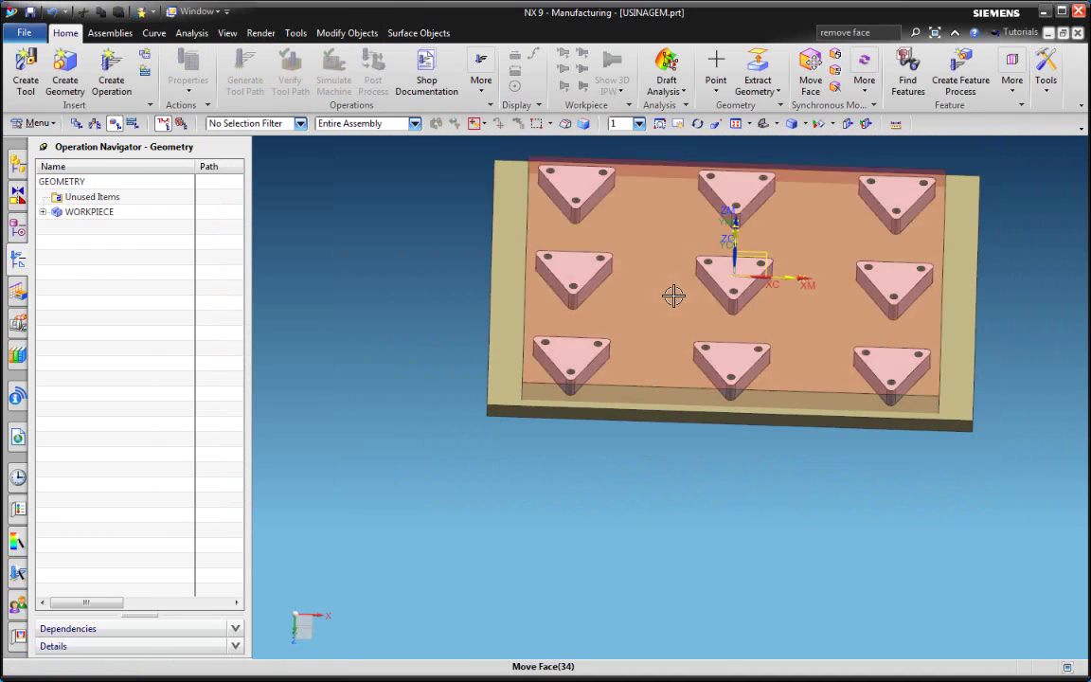
- Open the WORKPIECE geometry group for editing with the parts and the block in view
left_click(88, 212)
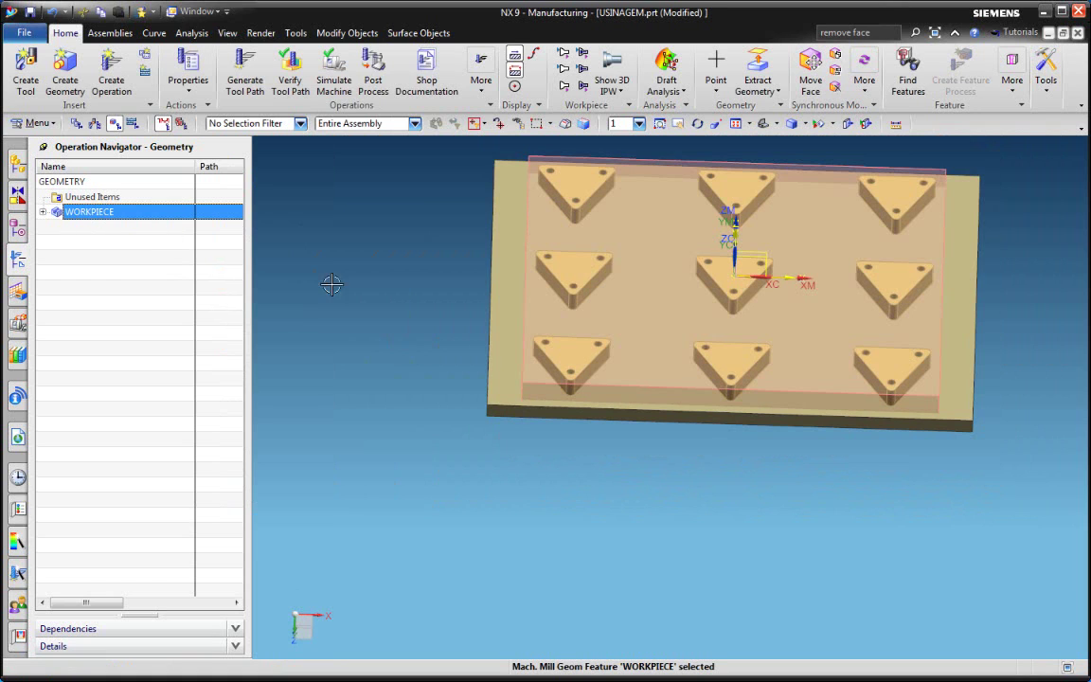
middle_click_drag(327, 270, 375, 259)
left_click(71, 213)
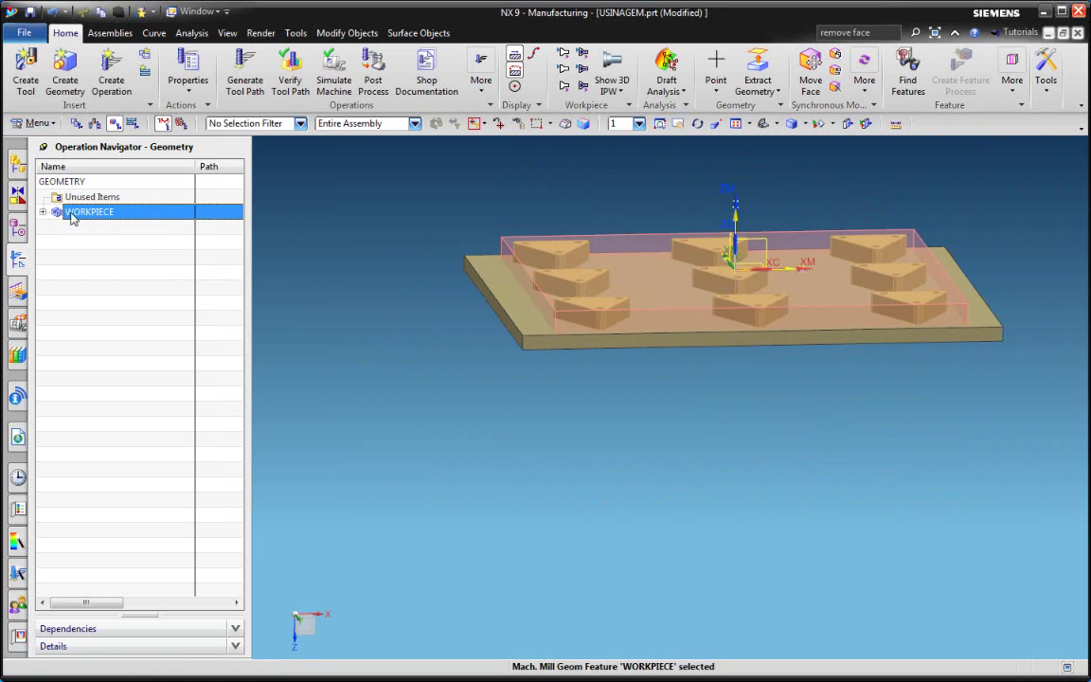
double_click(47, 212)
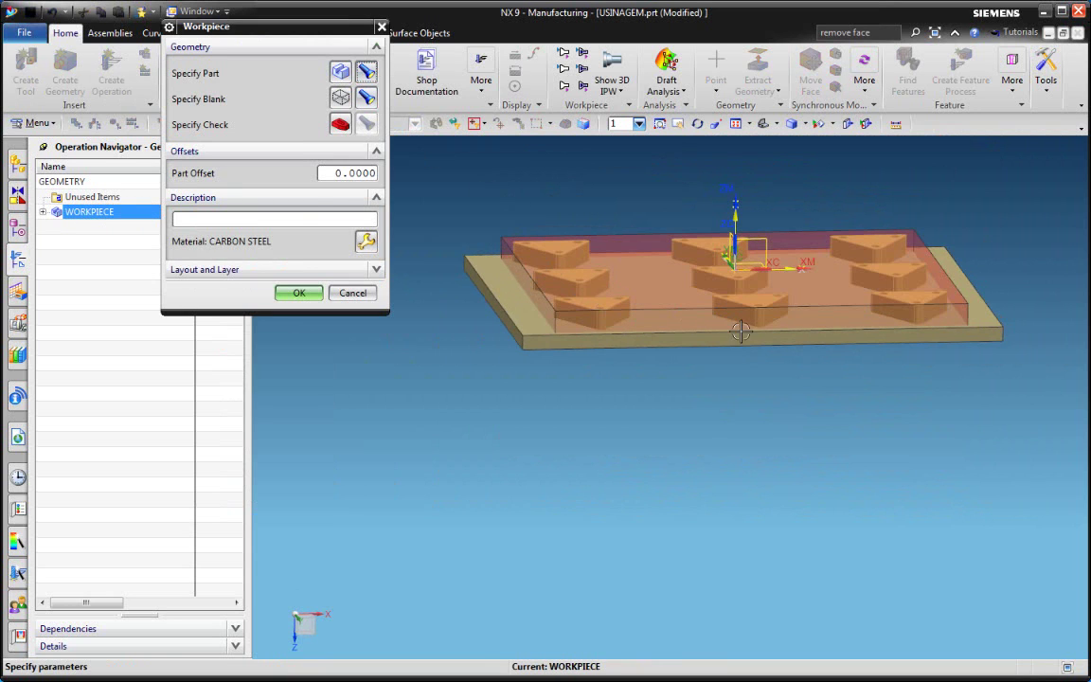
scroll(738, 331, "up", 1)
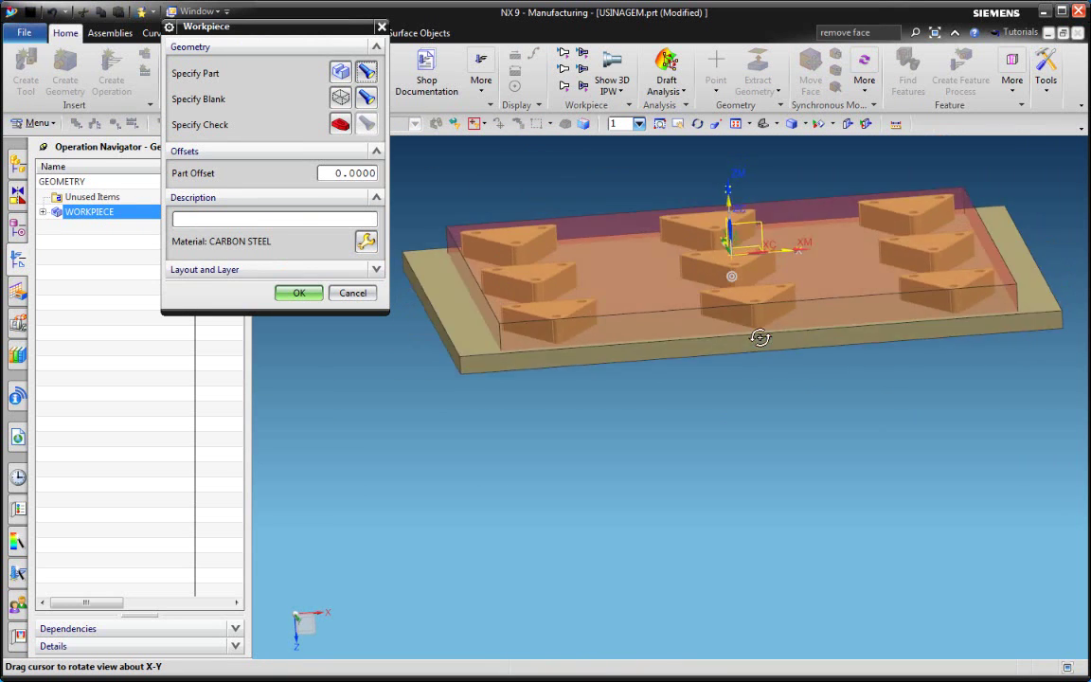